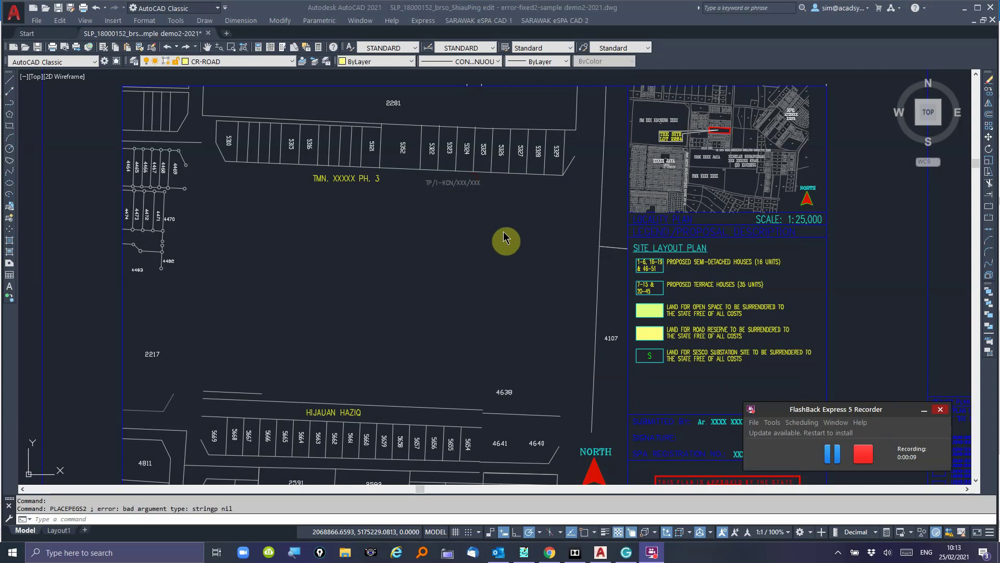
- Run Place PEG and draw Site Boundary (PLACEPEGS2) from the SARAWAK eSPA CAD 1 OTHERS menu
{"action": "left_click", "coordinate": [479, 24]}
{"action": "mouse_move", "coordinate": [523, 316]}
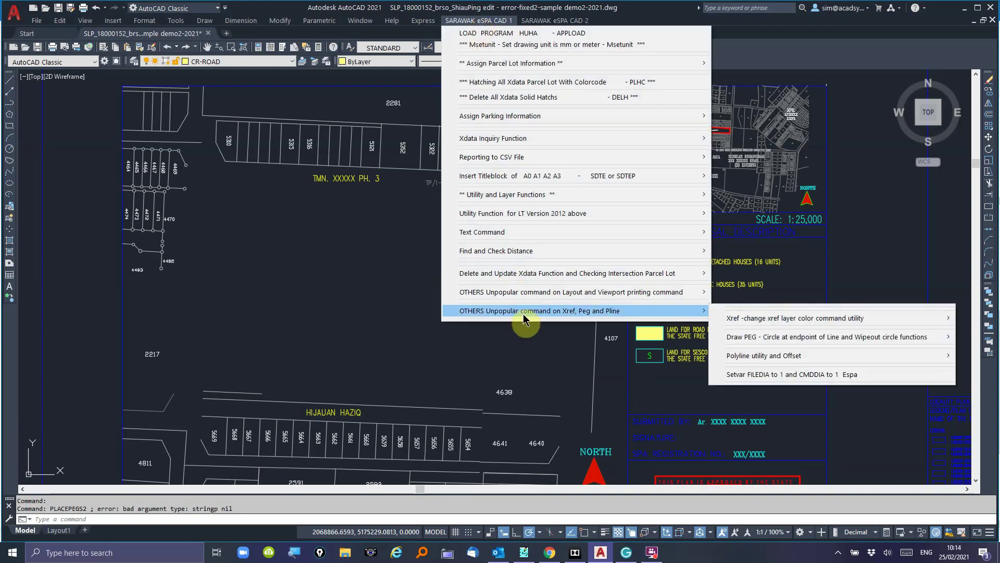
{"action": "mouse_move", "coordinate": [762, 339]}
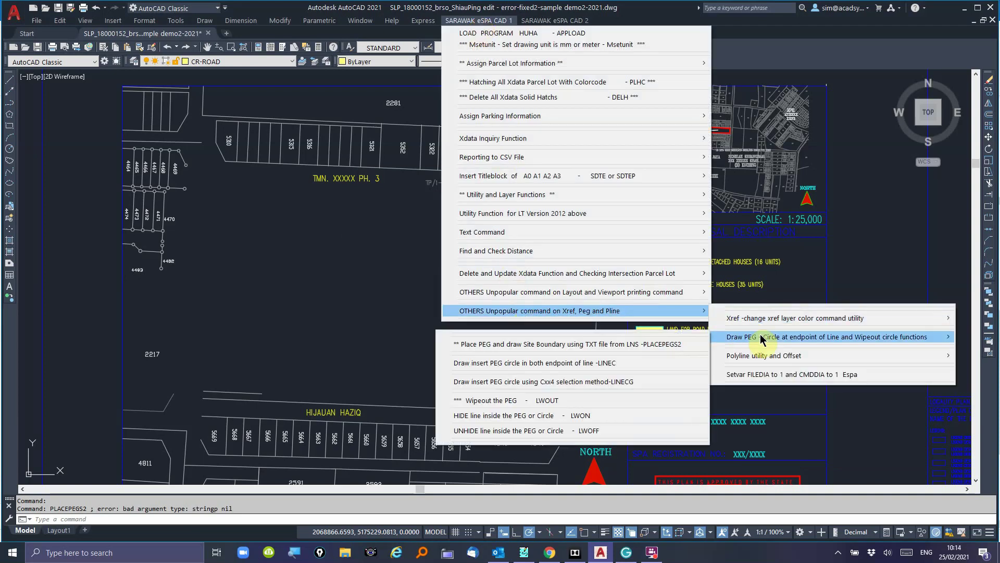
{"action": "left_click", "coordinate": [667, 343]}
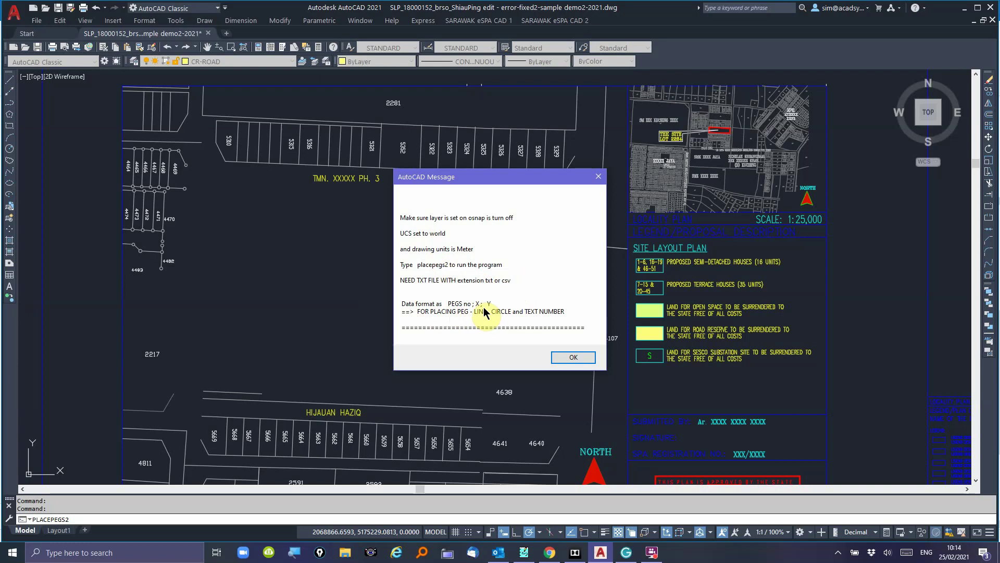
- Switch to win32pad and open the recent file pegdata-original.txt
{"action": "left_click", "coordinate": [521, 556]}
{"action": "left_click", "coordinate": [165, 107]}
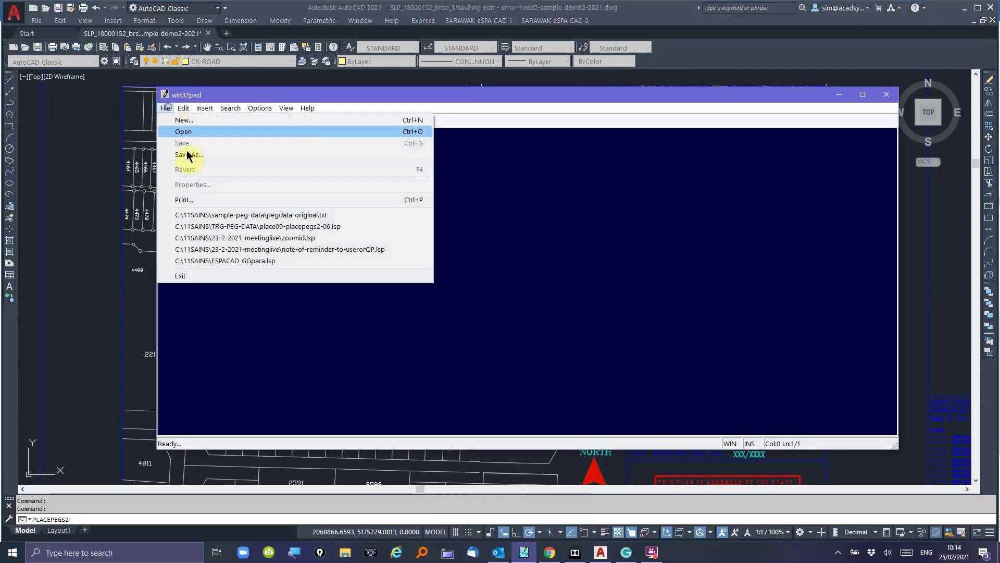
{"action": "left_click", "coordinate": [221, 218]}
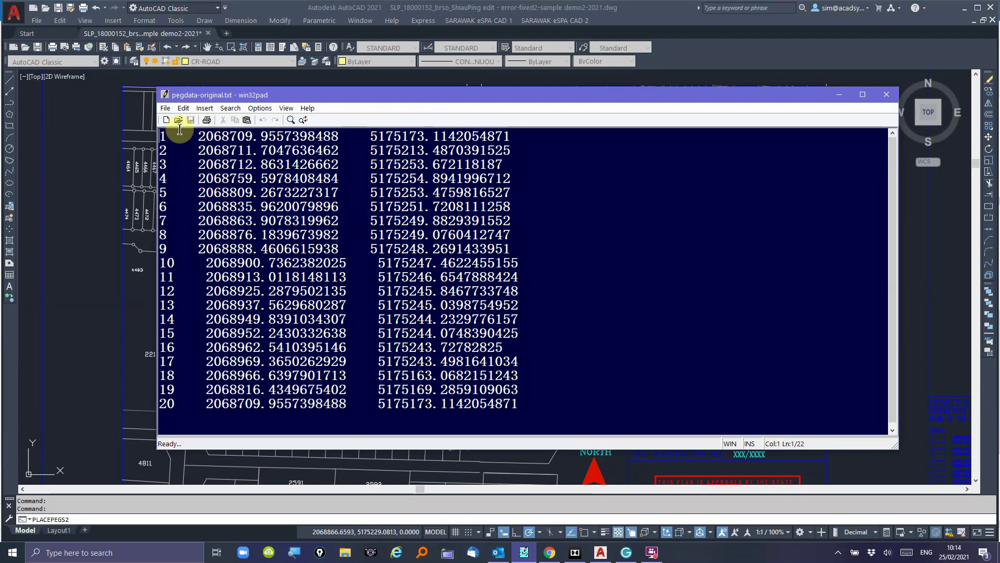
- Browse the sample-peg-data folder and choose pegdata-original-change.CSV
{"action": "left_click", "coordinate": [165, 108]}
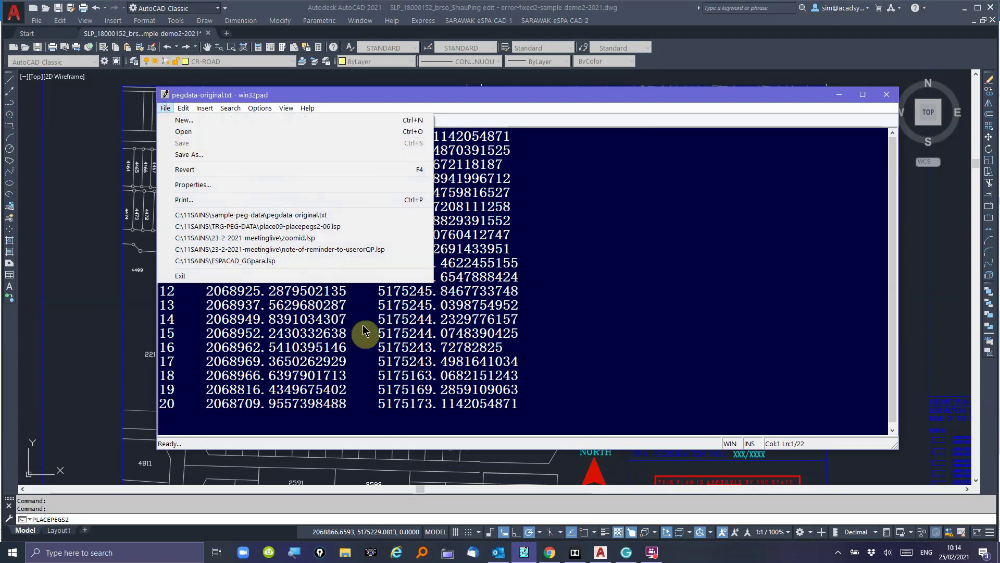
{"action": "left_click", "coordinate": [201, 132]}
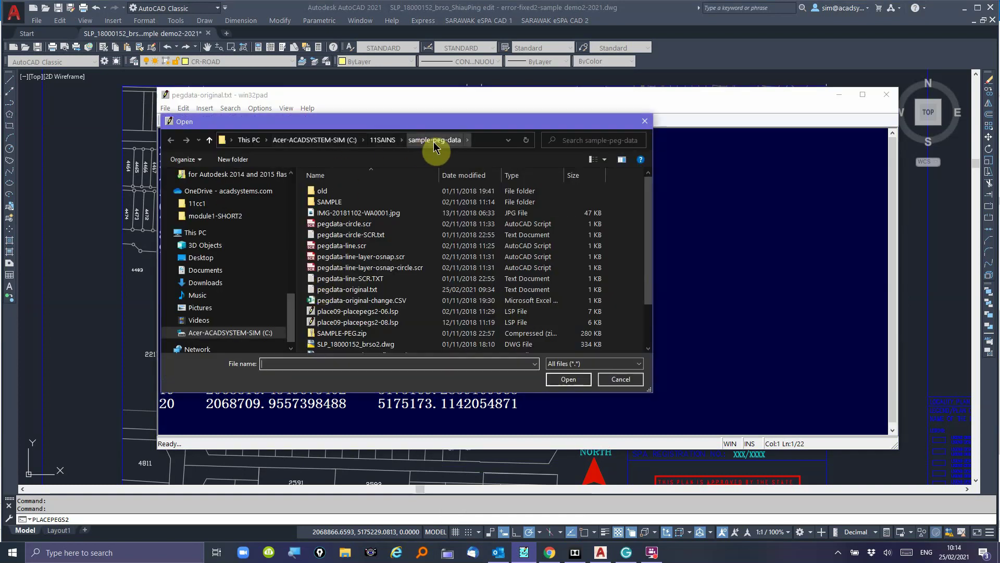
{"action": "scroll", "coordinate": [354, 313], "scroll_direction": "down", "scroll_amount": 2}
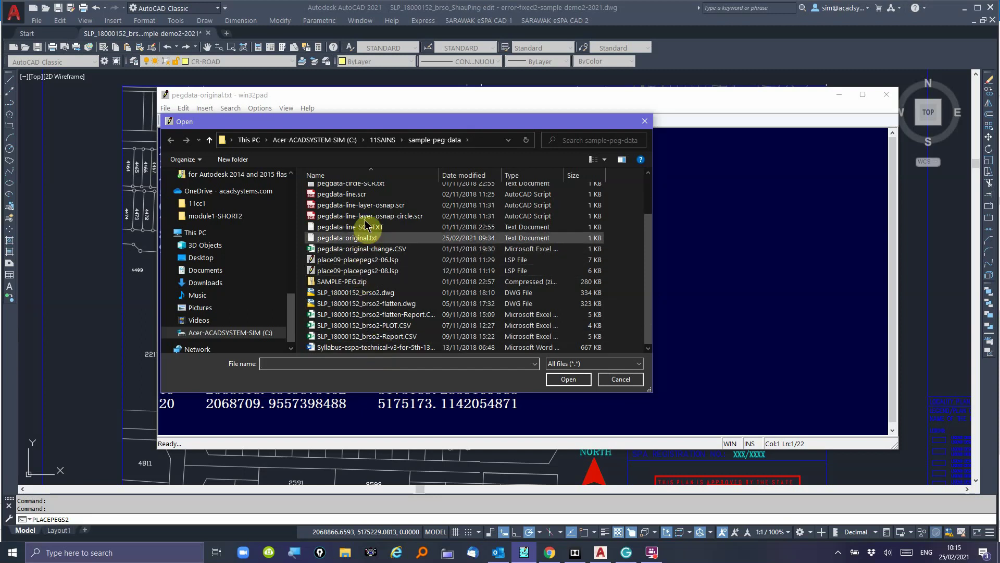
{"action": "left_click", "coordinate": [373, 254]}
- Open pegdata-original-change.CSV and select its coordinate rows, lines 1 to 20, to inspect them
{"action": "left_click", "coordinate": [568, 379]}
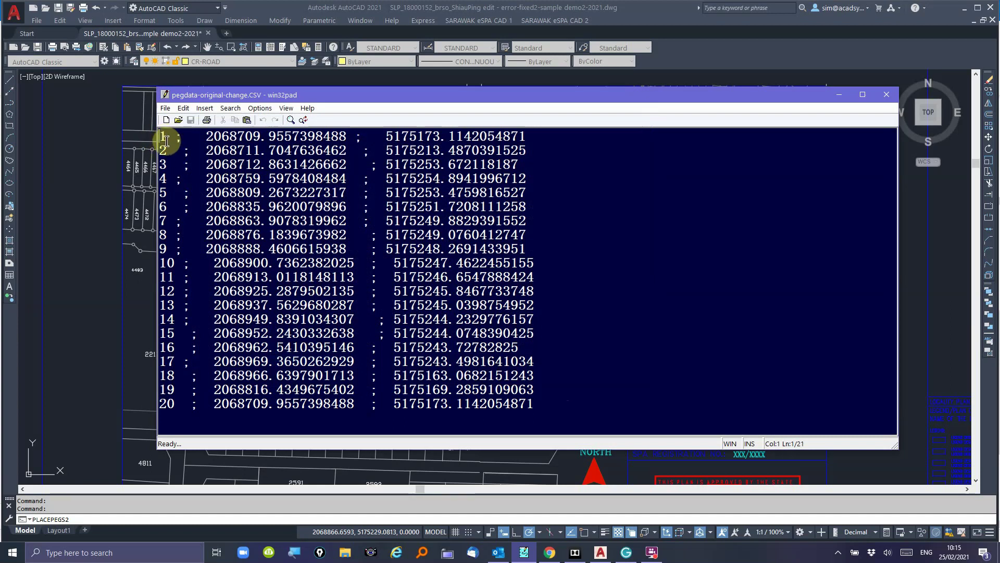
{"action": "left_click_drag", "start_coordinate": [198, 140], "coordinate": [536, 140]}
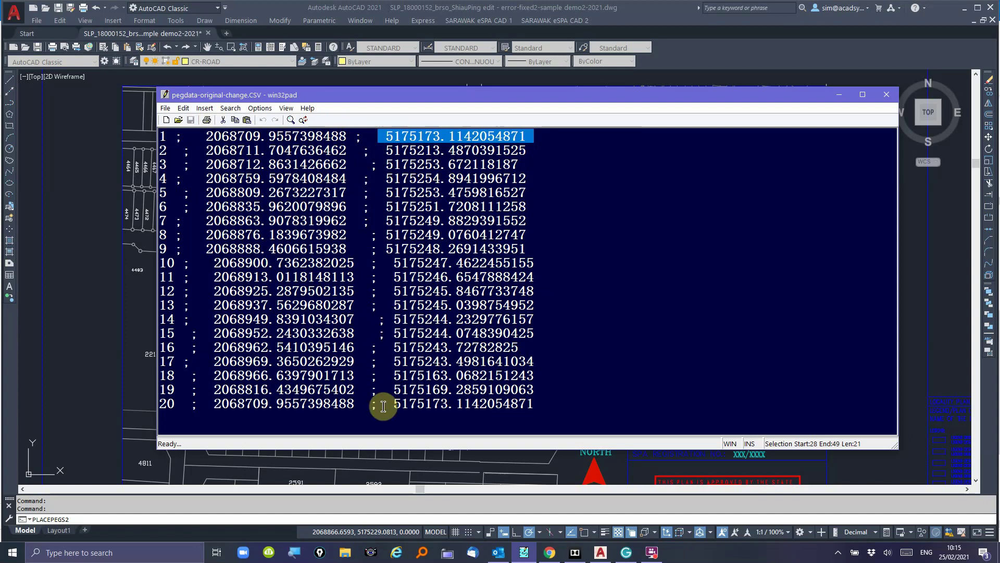
{"action": "left_click_drag", "start_coordinate": [175, 405], "coordinate": [148, 164]}
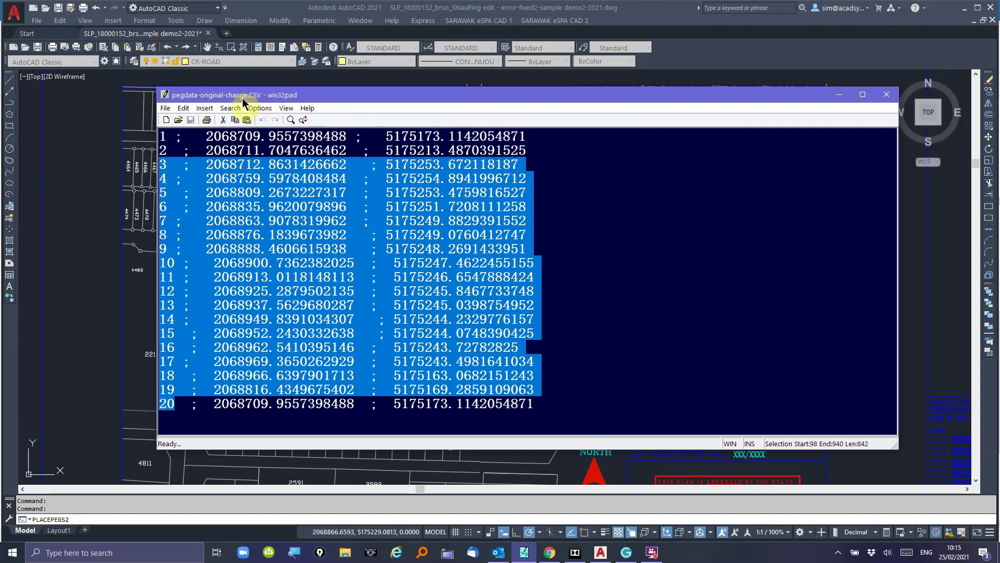
- Exit win32pad to return to the PLACEPEGS2 instructions message
{"action": "left_click", "coordinate": [165, 108]}
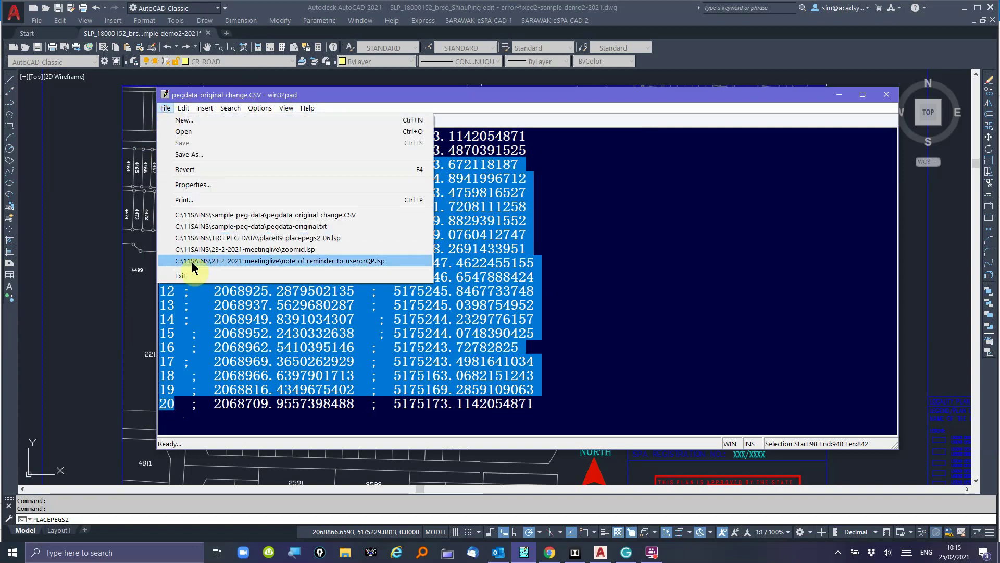
{"action": "mouse_move", "coordinate": [228, 104]}
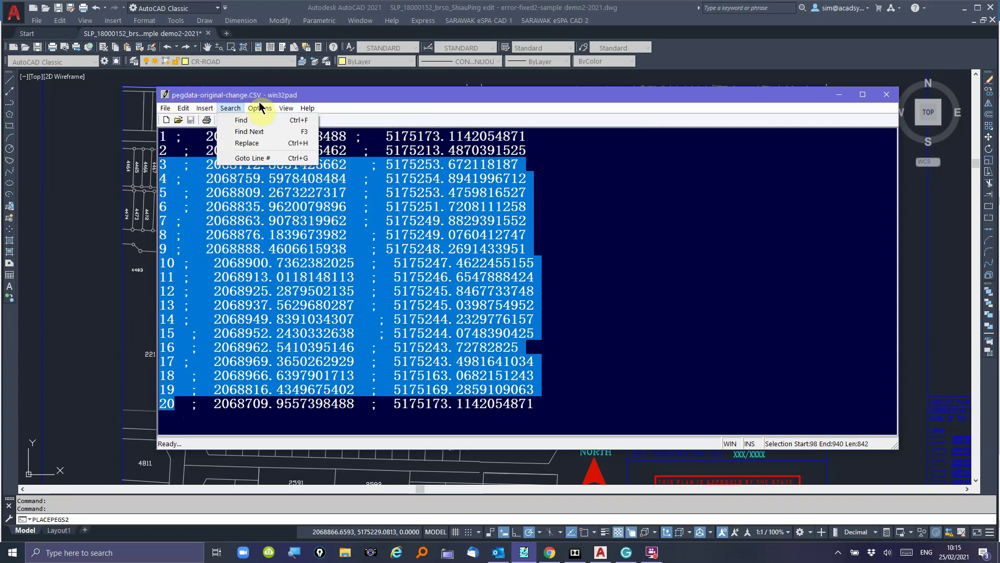
{"action": "mouse_move", "coordinate": [166, 108]}
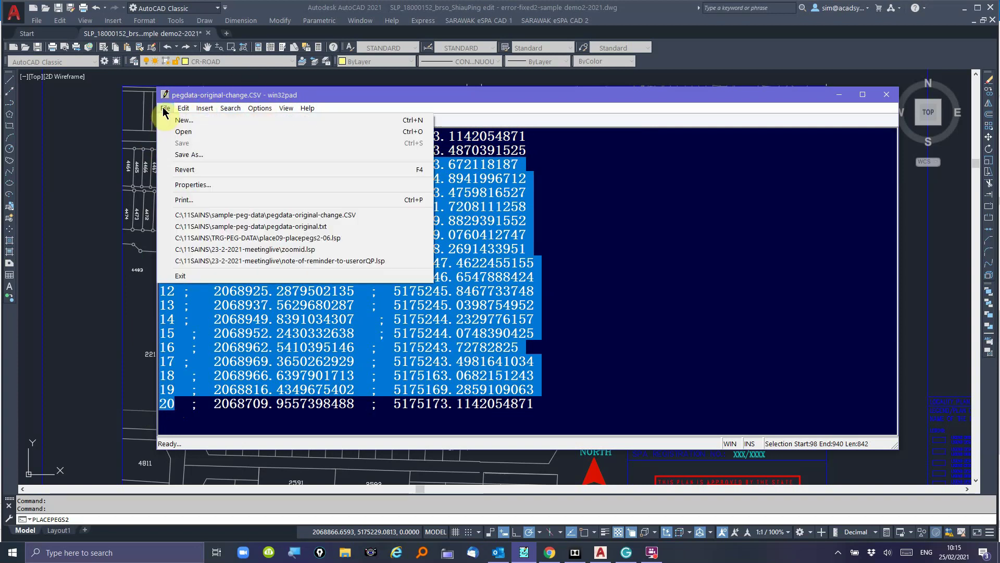
{"action": "left_click", "coordinate": [187, 278]}
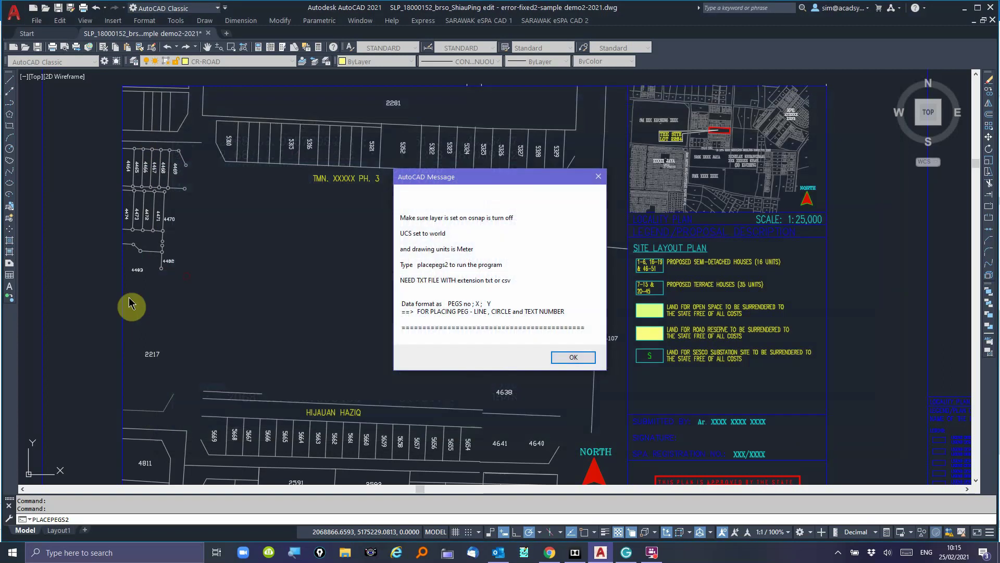
- Dismiss the message and load C:\11SAINS\sample-peg-data\pegdata-original-change.CSV as the peg data
{"action": "left_click", "coordinate": [568, 357]}
{"action": "left_click", "coordinate": [479, 216]}
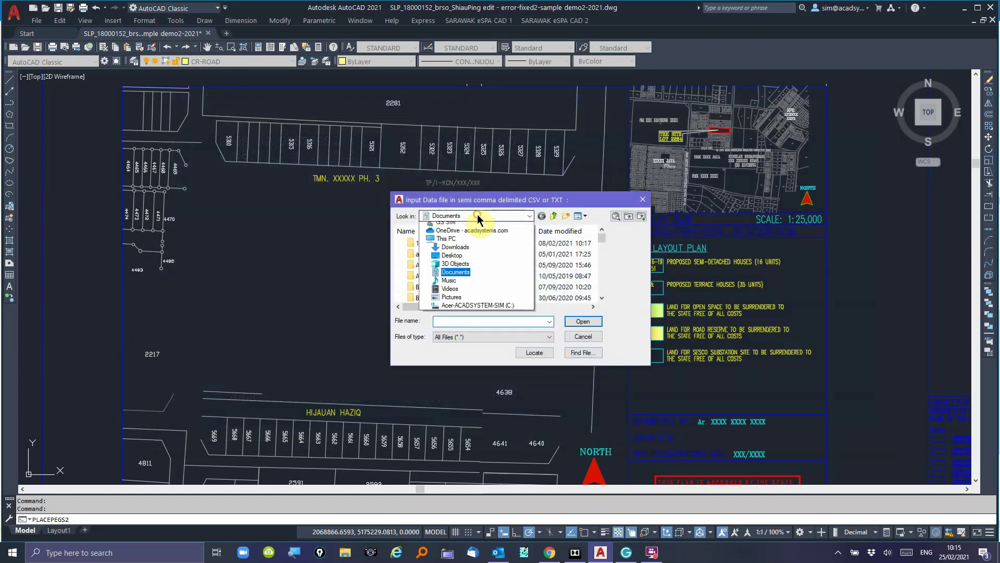
{"action": "left_click", "coordinate": [462, 349]}
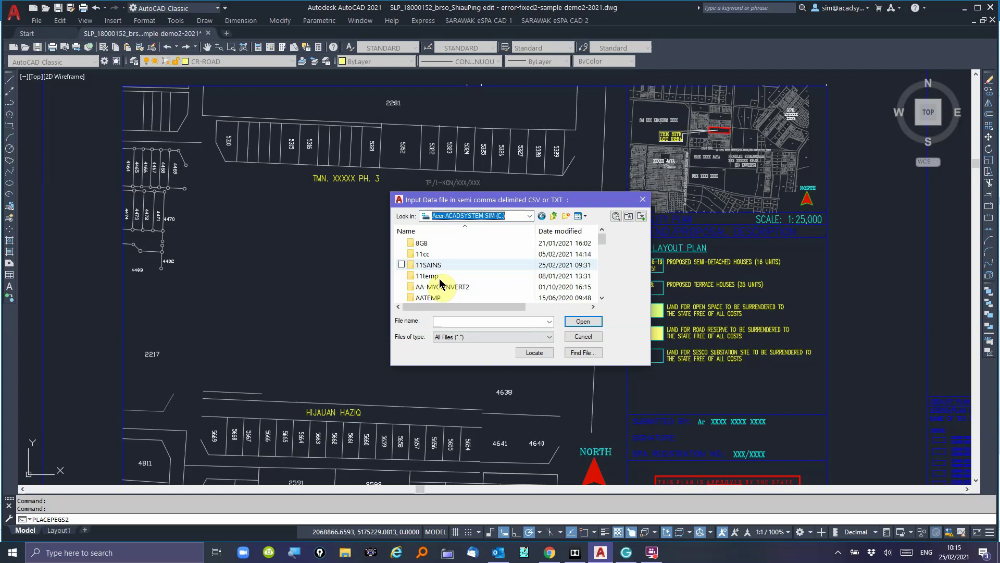
{"action": "double_click", "coordinate": [429, 265]}
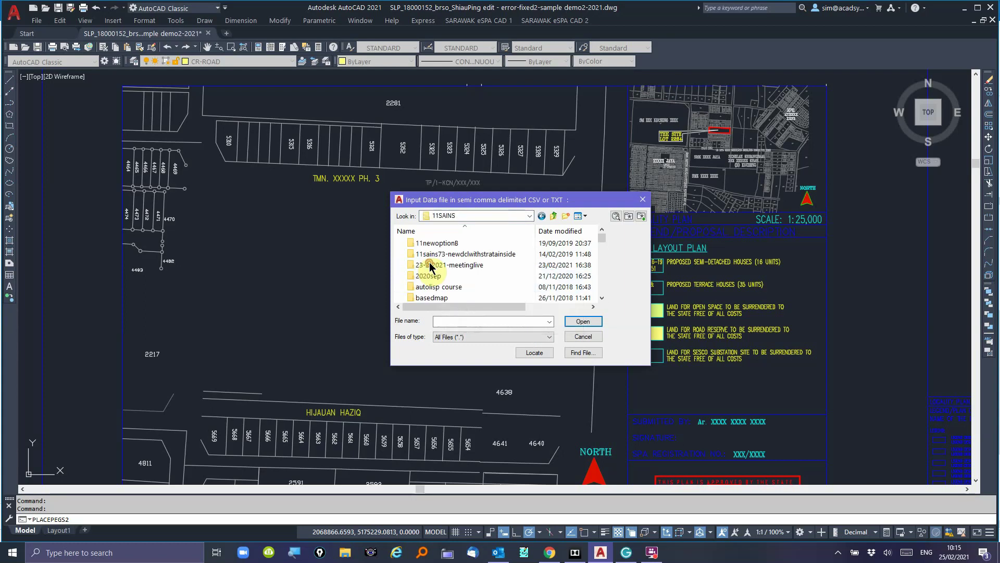
{"action": "scroll", "coordinate": [430, 269], "scroll_direction": "down", "scroll_amount": 3}
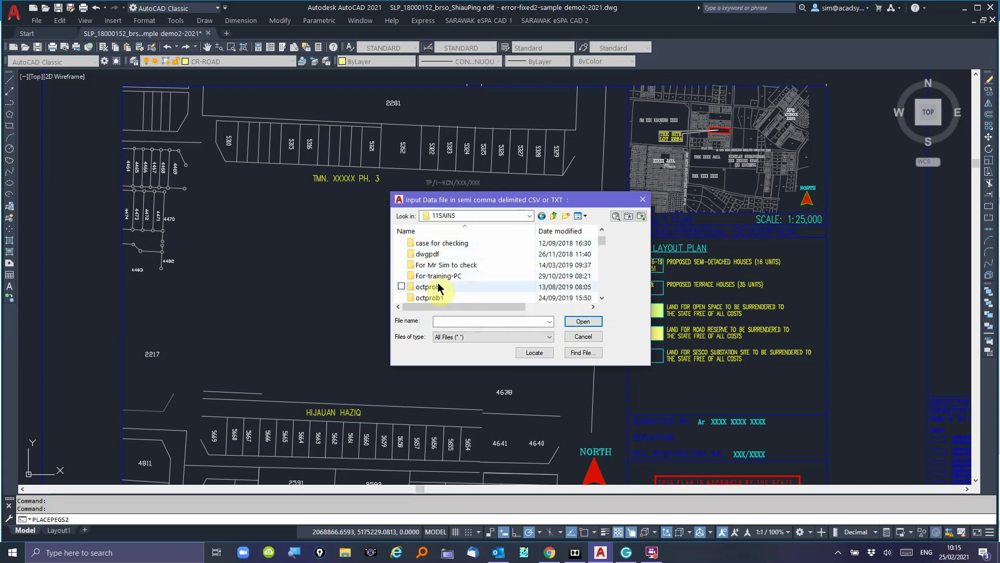
{"action": "scroll", "coordinate": [440, 283], "scroll_direction": "down", "scroll_amount": 3}
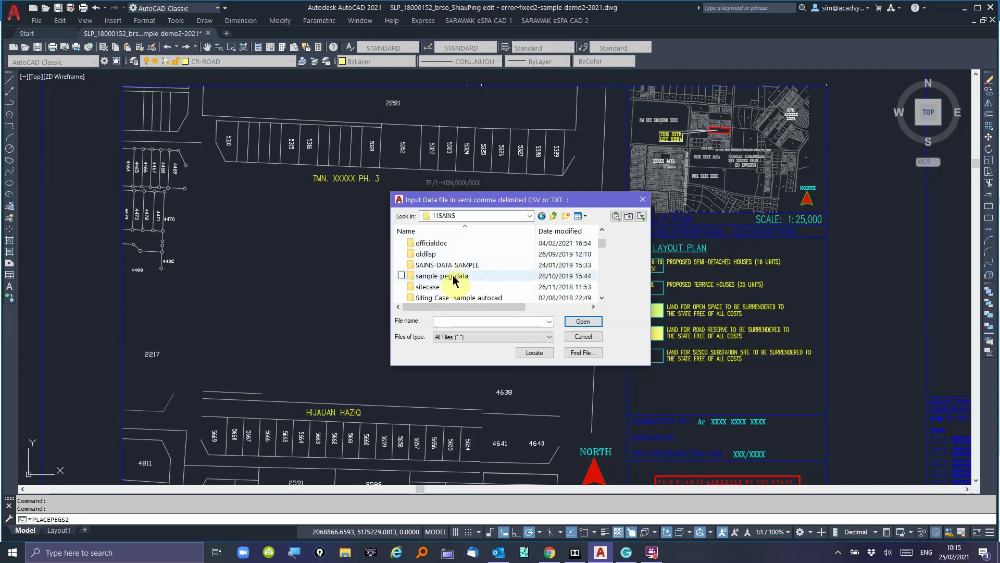
{"action": "double_click", "coordinate": [454, 279]}
{"action": "scroll", "coordinate": [461, 287], "scroll_direction": "down", "scroll_amount": 3}
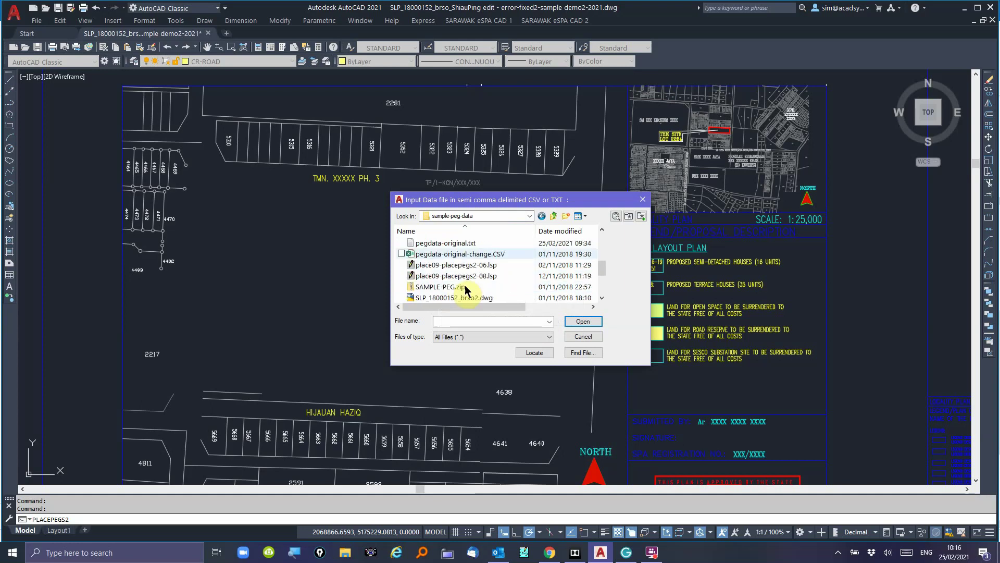
{"action": "left_click", "coordinate": [478, 255]}
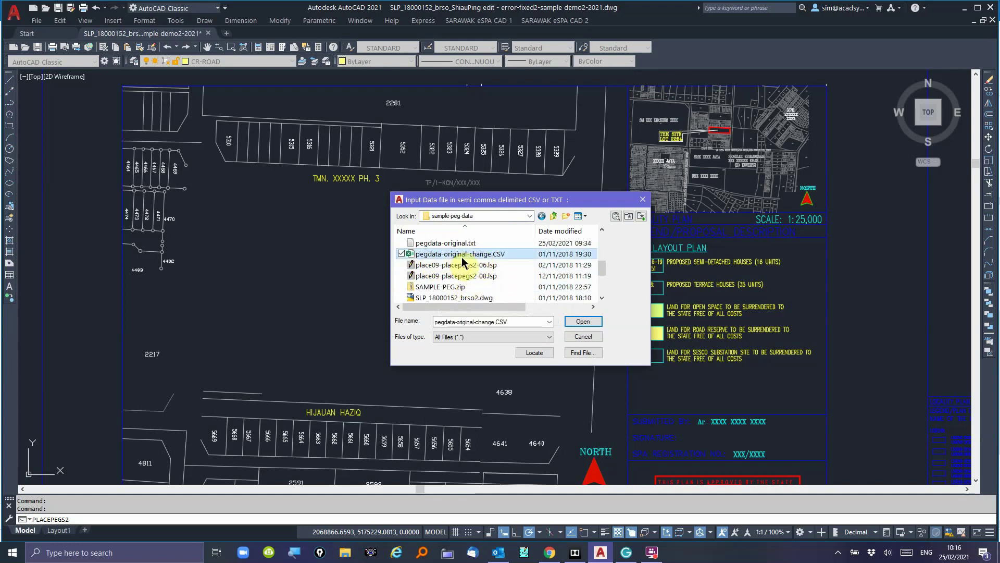
{"action": "left_click", "coordinate": [581, 322]}
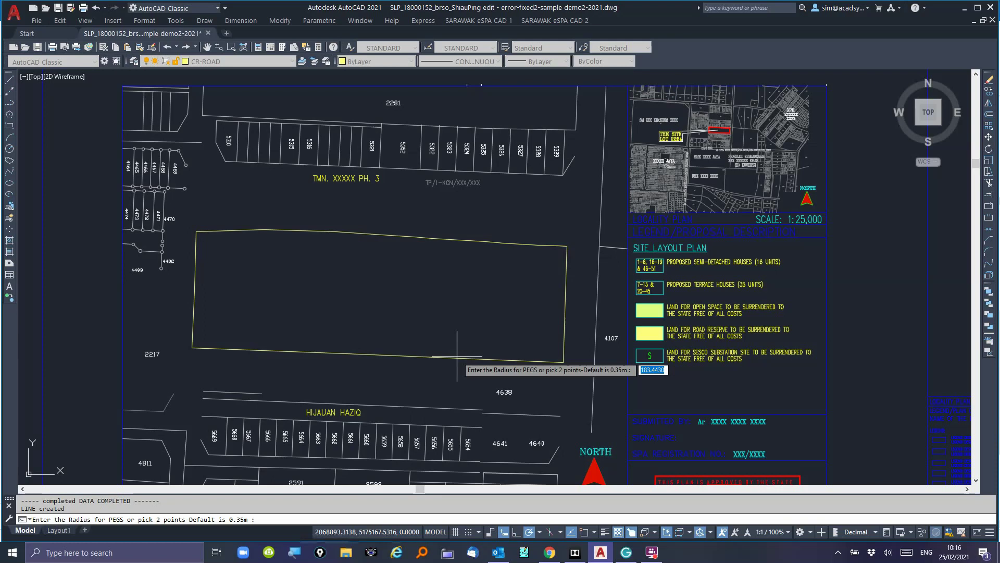
- Enter peg radius 0.35 and peg number height 10 to place the pegs
{"action": "type", "text": ".35"}
{"action": "key", "text": "Return"}
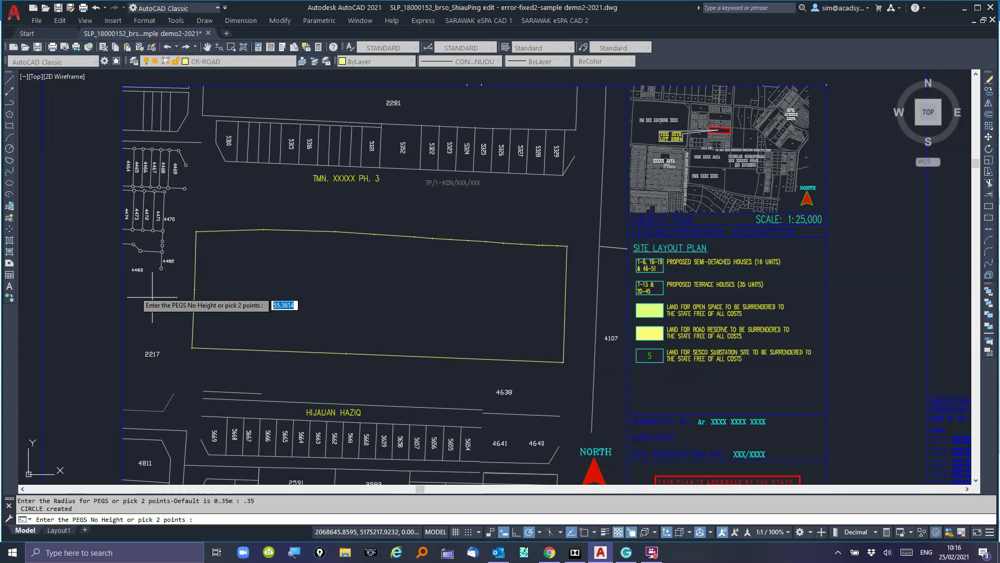
{"action": "scroll", "coordinate": [368, 233], "scroll_direction": "up", "scroll_amount": 6}
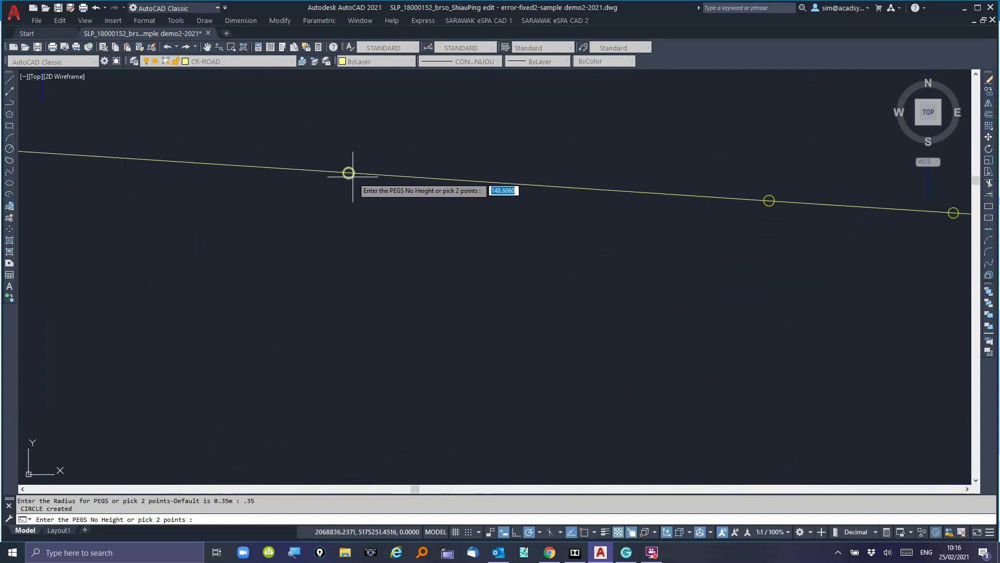
{"action": "scroll", "coordinate": [354, 179], "scroll_direction": "down", "scroll_amount": 5}
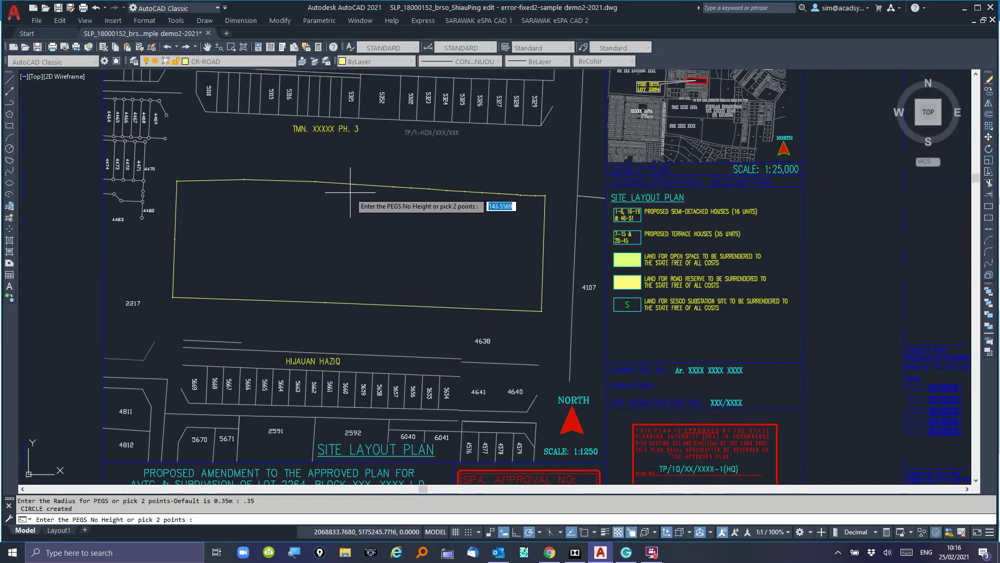
{"action": "type", "text": "10"}
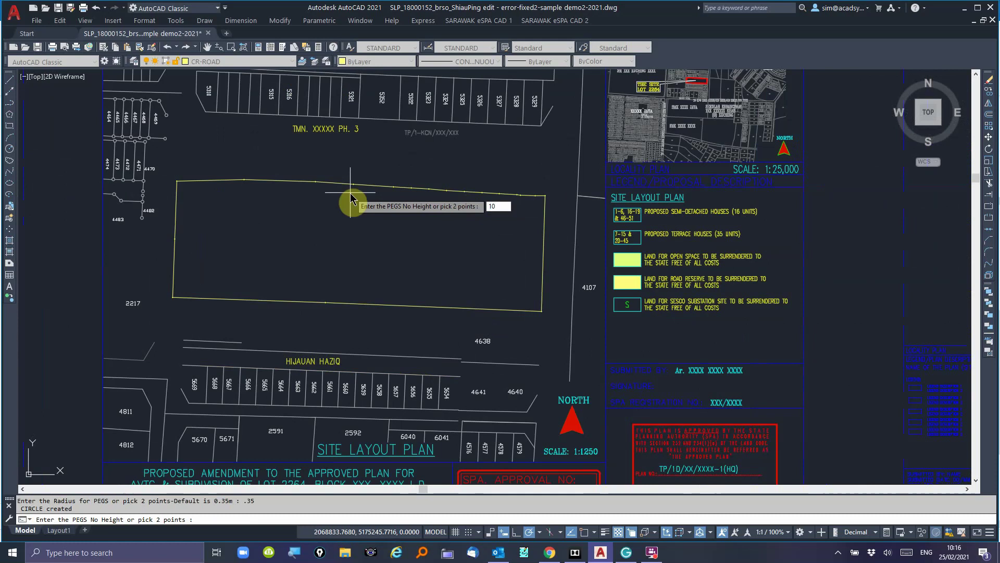
{"action": "key", "text": "Return"}
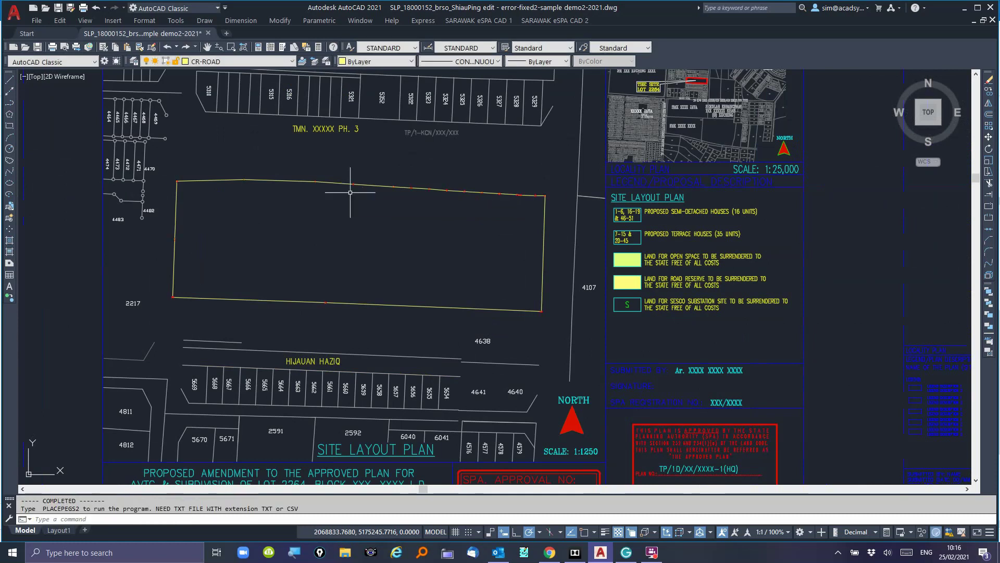
- Zoom in and select the red peg number 7 label, then clear the selection
{"action": "scroll", "coordinate": [394, 188], "scroll_direction": "up", "scroll_amount": 8}
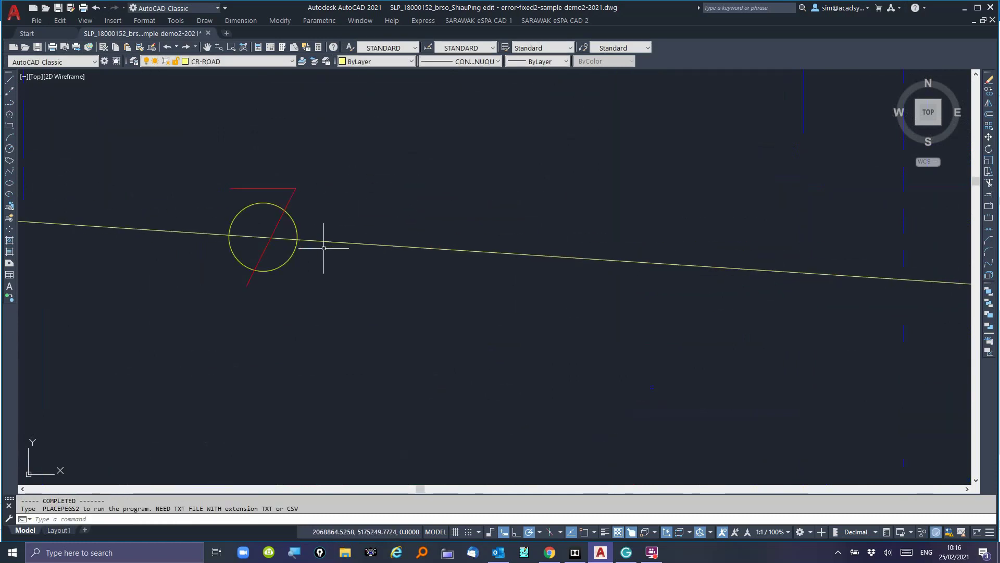
{"action": "left_click", "coordinate": [291, 206]}
{"action": "left_click", "coordinate": [287, 205]}
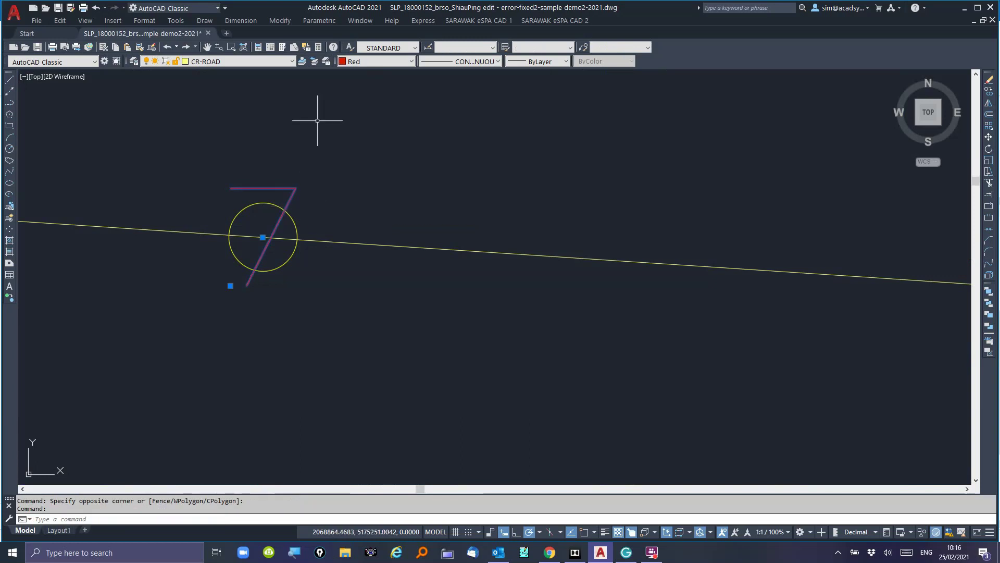
{"action": "scroll", "coordinate": [358, 146], "scroll_direction": "down", "scroll_amount": 10}
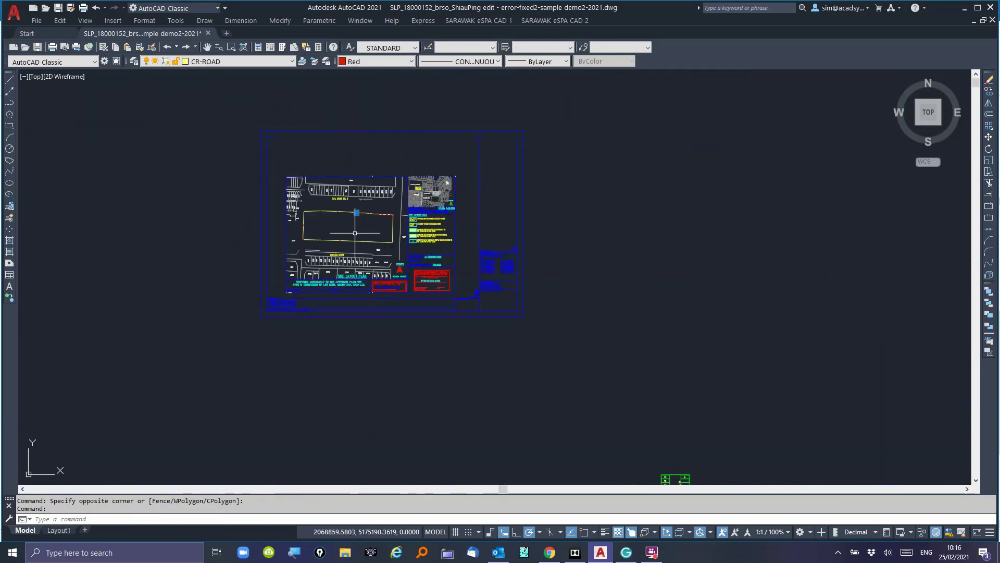
{"action": "scroll", "coordinate": [361, 216], "scroll_direction": "up", "scroll_amount": 2}
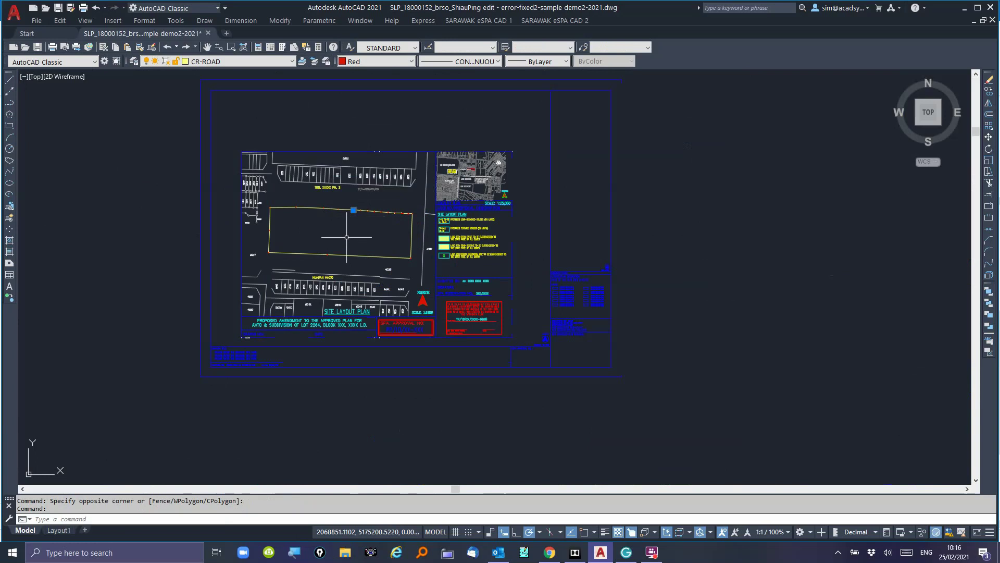
{"action": "key", "text": "Escape"}
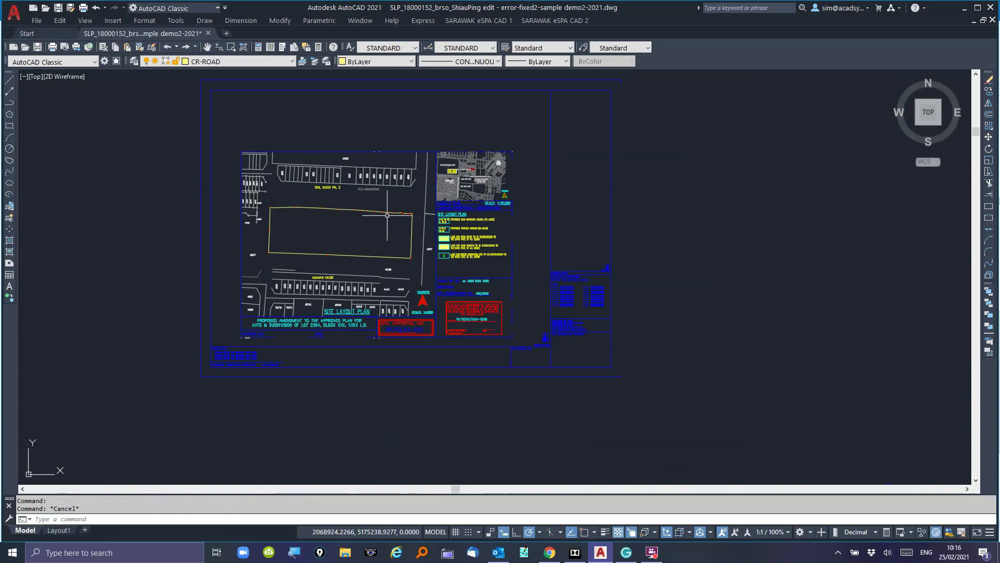
- List a peg circle's properties and highlight its centre point coordinates
{"action": "scroll", "coordinate": [387, 214], "scroll_direction": "up", "scroll_amount": 8}
{"action": "scroll", "coordinate": [209, 180], "scroll_direction": "down", "scroll_amount": 2}
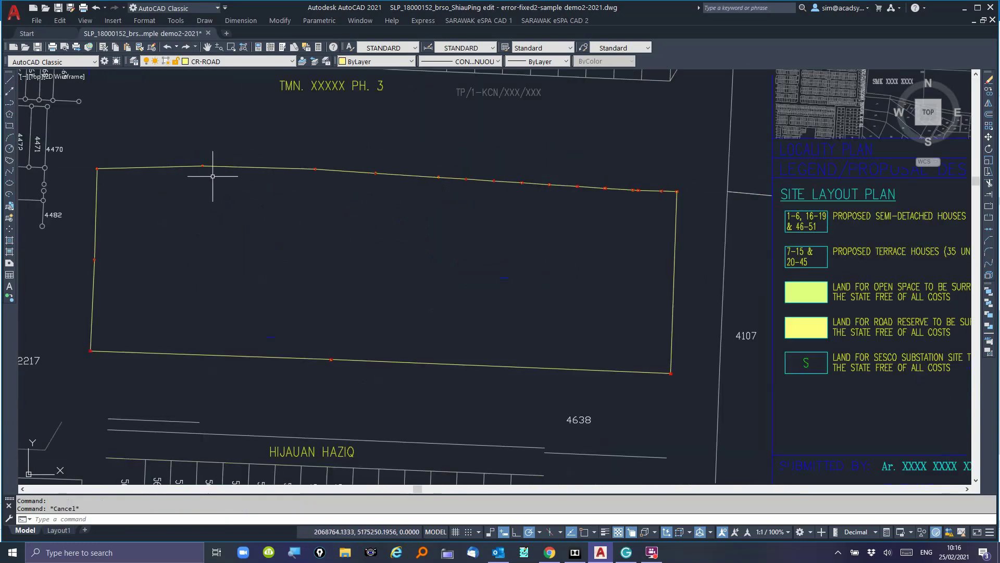
{"action": "scroll", "coordinate": [214, 179], "scroll_direction": "down", "scroll_amount": 3}
{"action": "scroll", "coordinate": [357, 173], "scroll_direction": "up", "scroll_amount": 10}
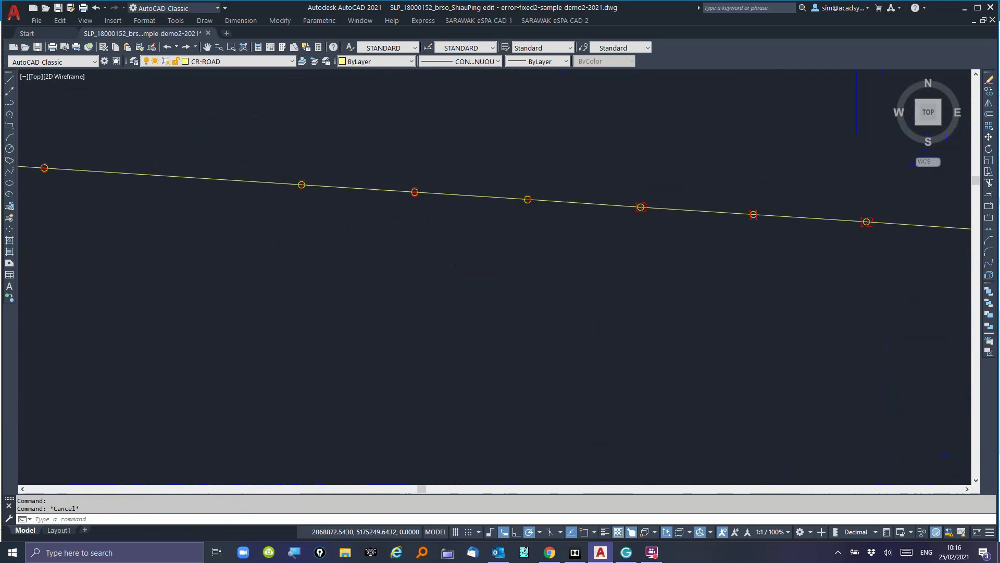
{"action": "scroll", "coordinate": [443, 183], "scroll_direction": "up", "scroll_amount": 10}
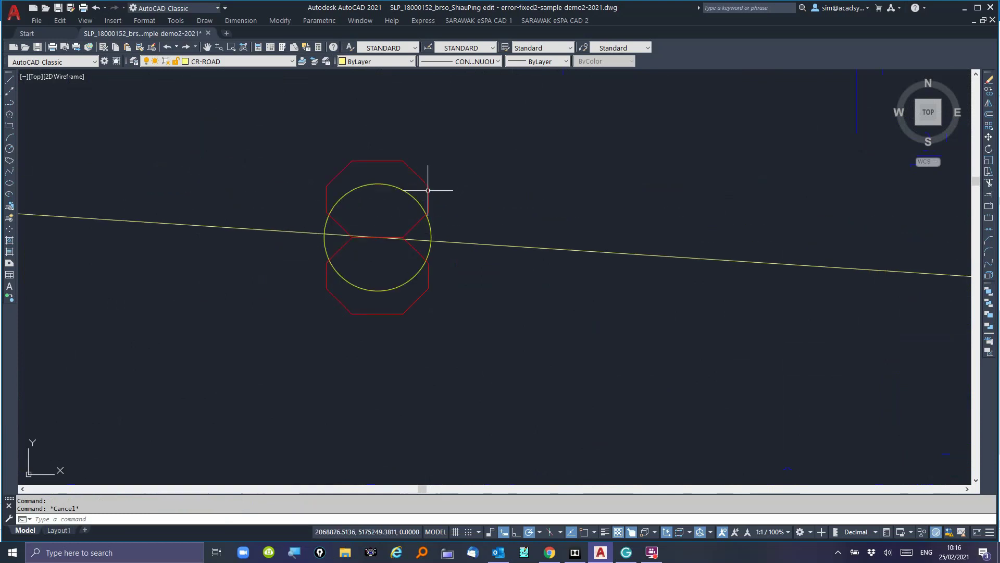
{"action": "left_click", "coordinate": [402, 192]}
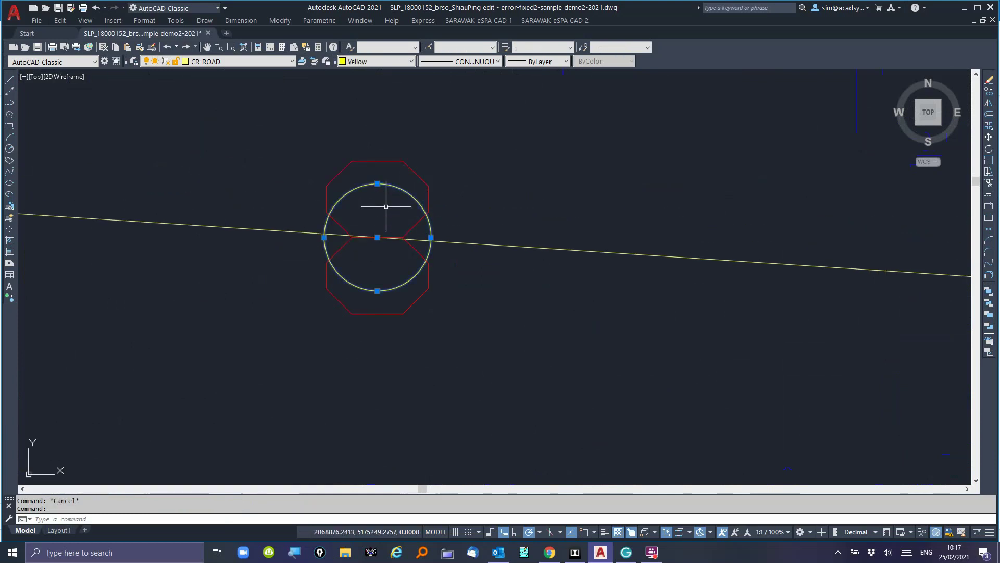
{"action": "key", "text": "Return"}
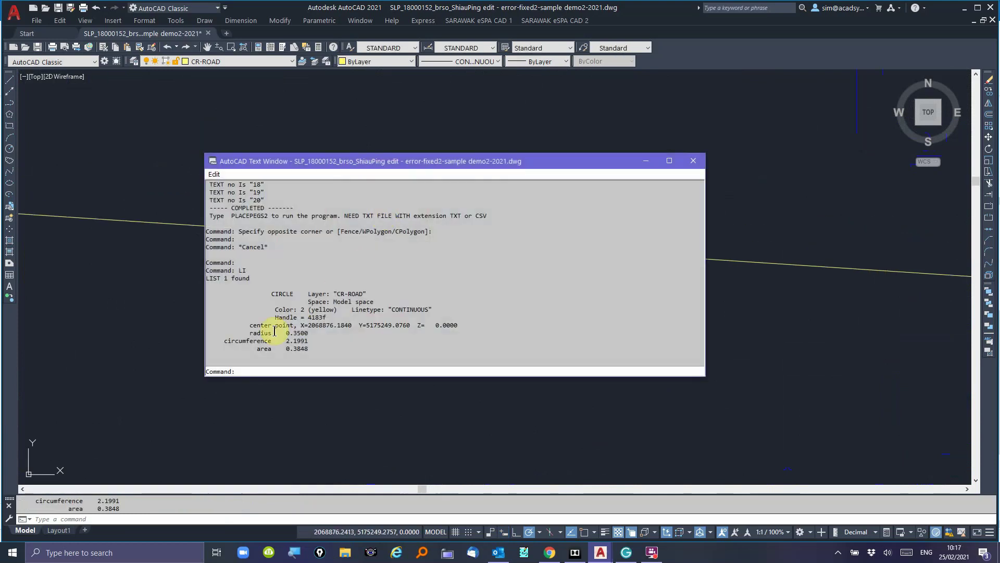
{"action": "left_click_drag", "start_coordinate": [296, 325], "coordinate": [206, 325]}
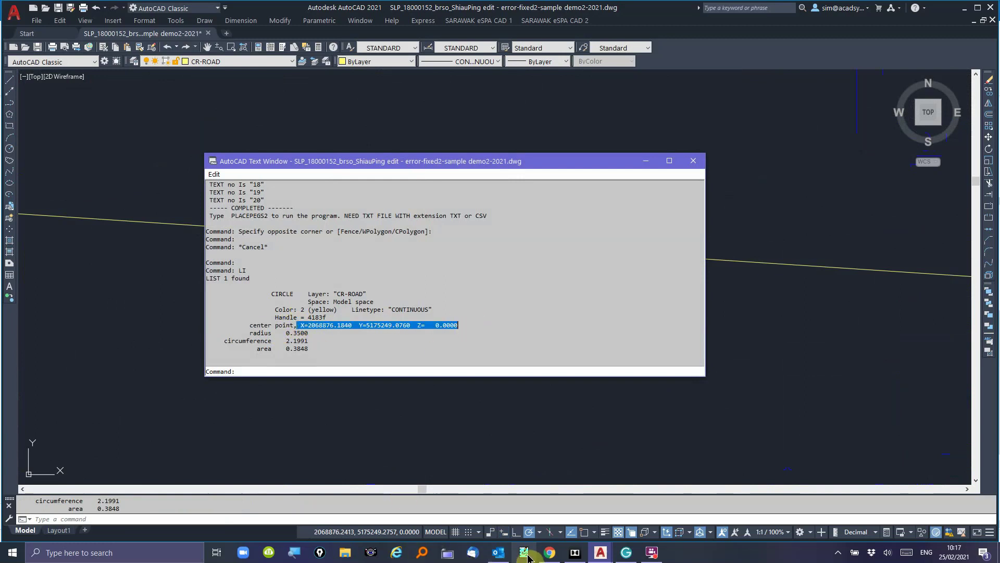
- Reopen pegdata-original-change.CSV in win32pad beside the listing and highlight line 8's coordinates
{"action": "left_click", "coordinate": [525, 553]}
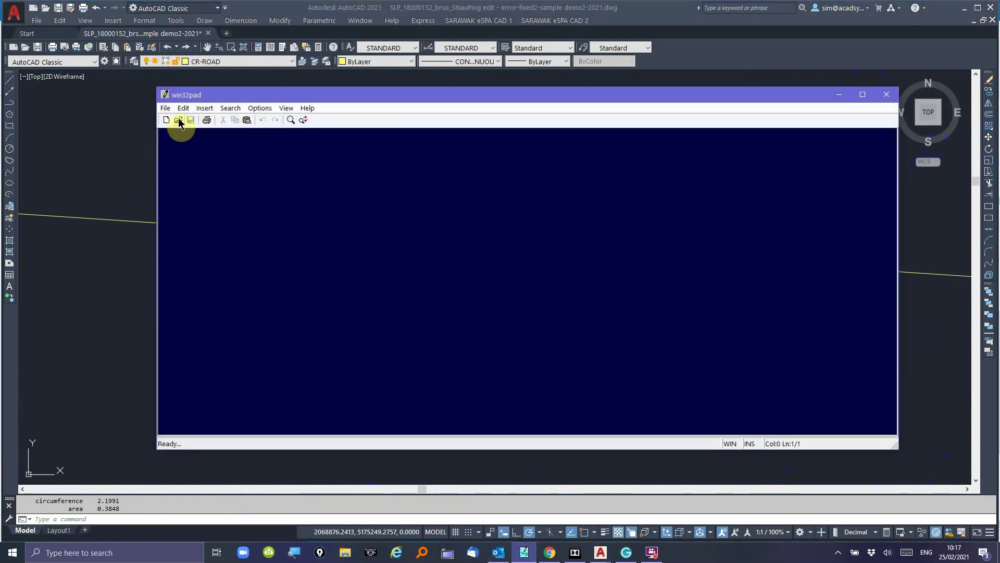
{"action": "left_click", "coordinate": [166, 108]}
{"action": "left_click", "coordinate": [219, 213]}
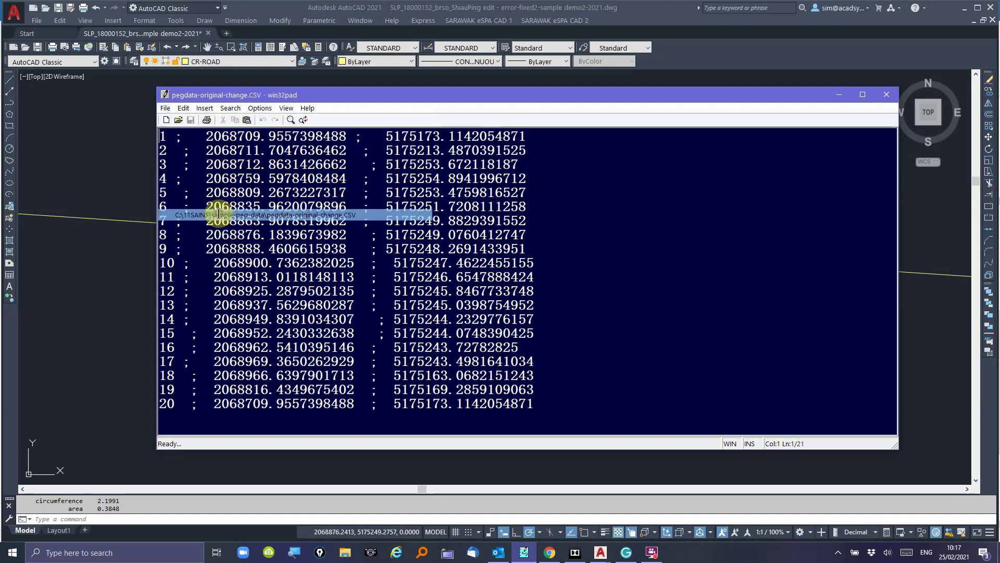
{"action": "left_click_drag", "start_coordinate": [365, 97], "coordinate": [682, 184]}
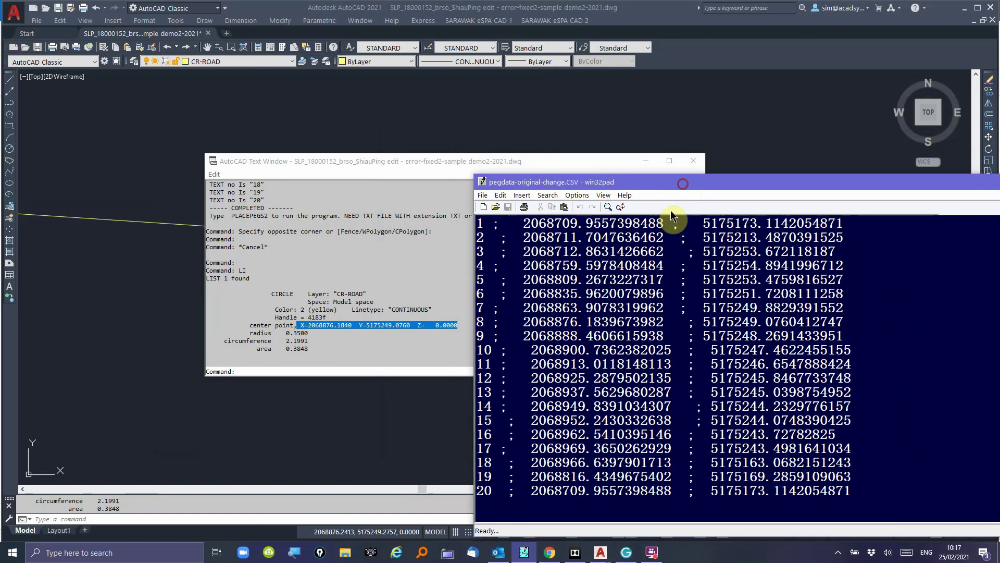
{"action": "left_click_drag", "start_coordinate": [505, 318], "coordinate": [853, 321]}
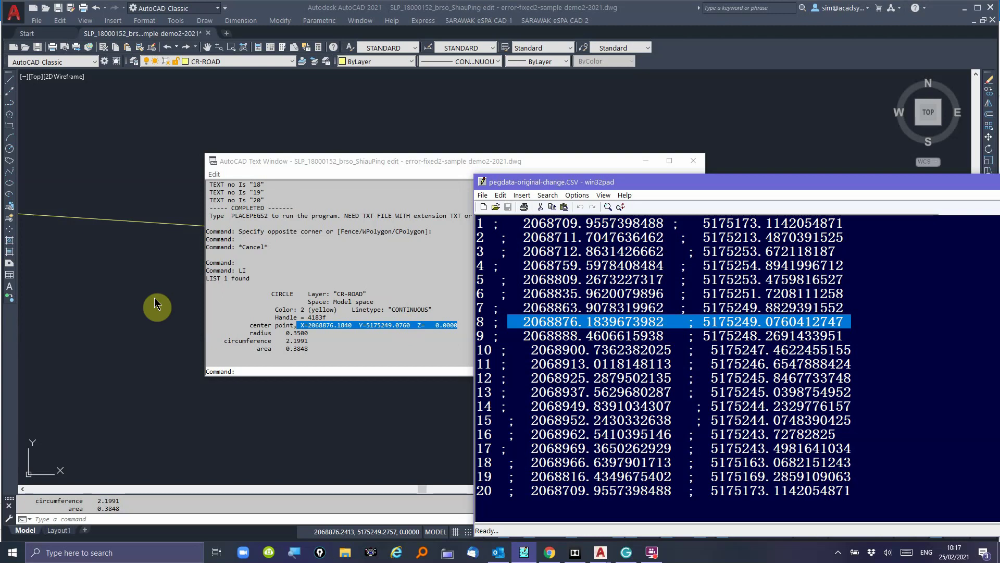
- Bring the lot boundary into view and window-select the boundary polyline, including its top edge
{"action": "left_click", "coordinate": [136, 341]}
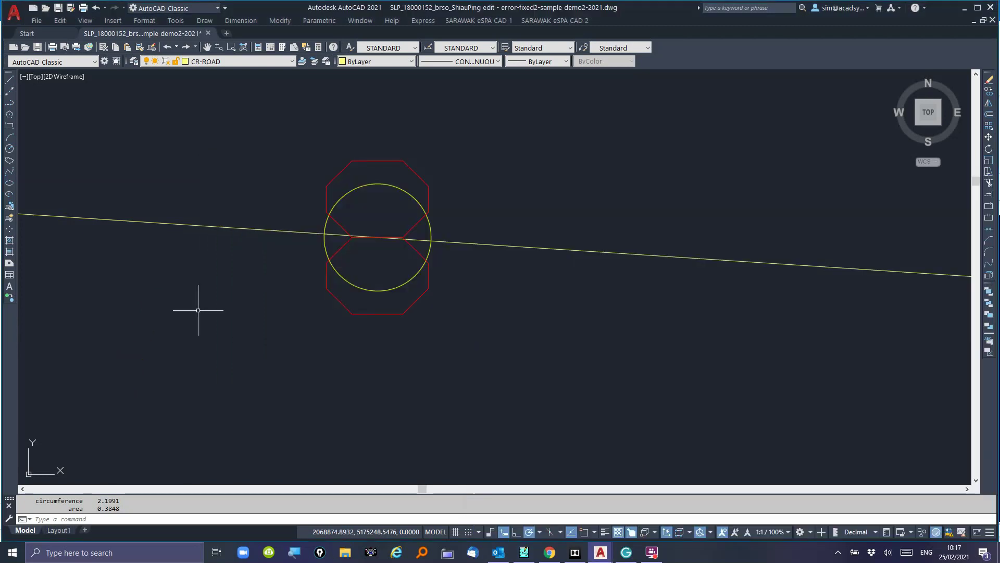
{"action": "scroll", "coordinate": [233, 324], "scroll_direction": "down", "scroll_amount": 5}
{"action": "scroll", "coordinate": [233, 324], "scroll_direction": "down", "scroll_amount": 5}
{"action": "mouse_move", "coordinate": [236, 323]}
{"action": "middle_mouse_down"}
{"action": "mouse_move", "coordinate": [316, 131]}
{"action": "mouse_move", "coordinate": [343, 254]}
{"action": "mouse_move", "coordinate": [509, 259]}
{"action": "middle_mouse_up"}
{"action": "scroll", "coordinate": [351, 250], "scroll_direction": "up", "scroll_amount": 1}
{"action": "scroll", "coordinate": [348, 253], "scroll_direction": "down", "scroll_amount": 4}
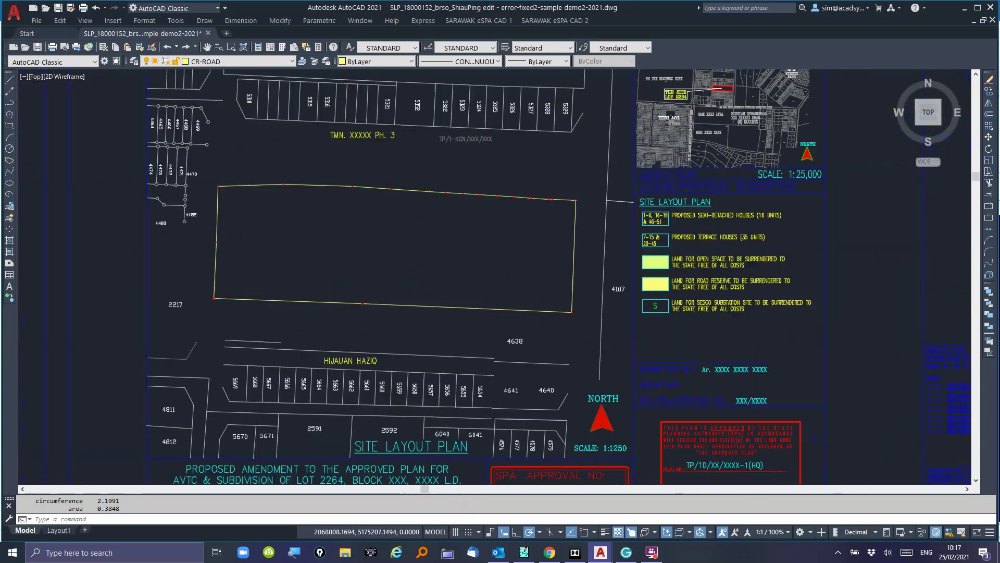
{"action": "scroll", "coordinate": [344, 252], "scroll_direction": "up", "scroll_amount": 2}
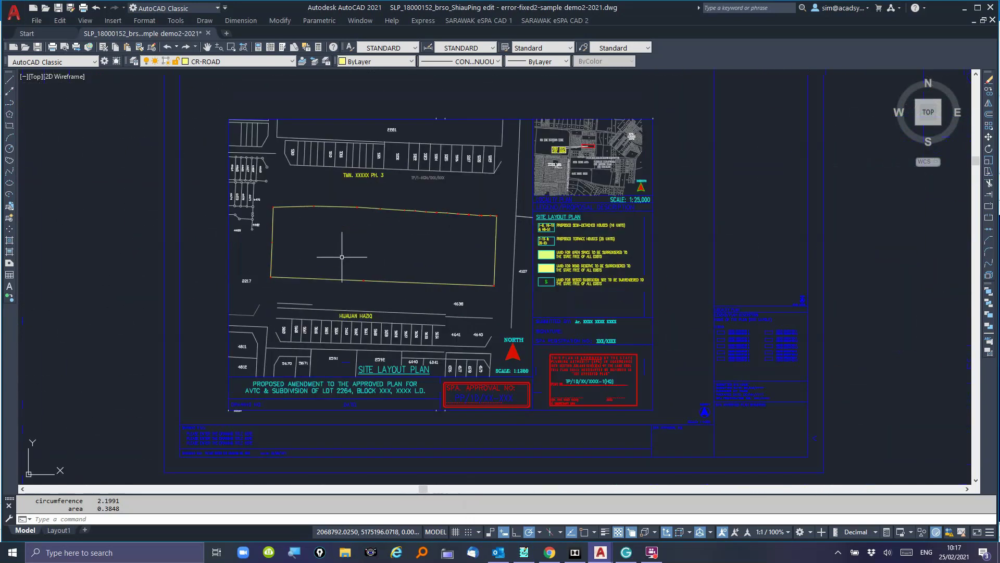
{"action": "left_click", "coordinate": [502, 208]}
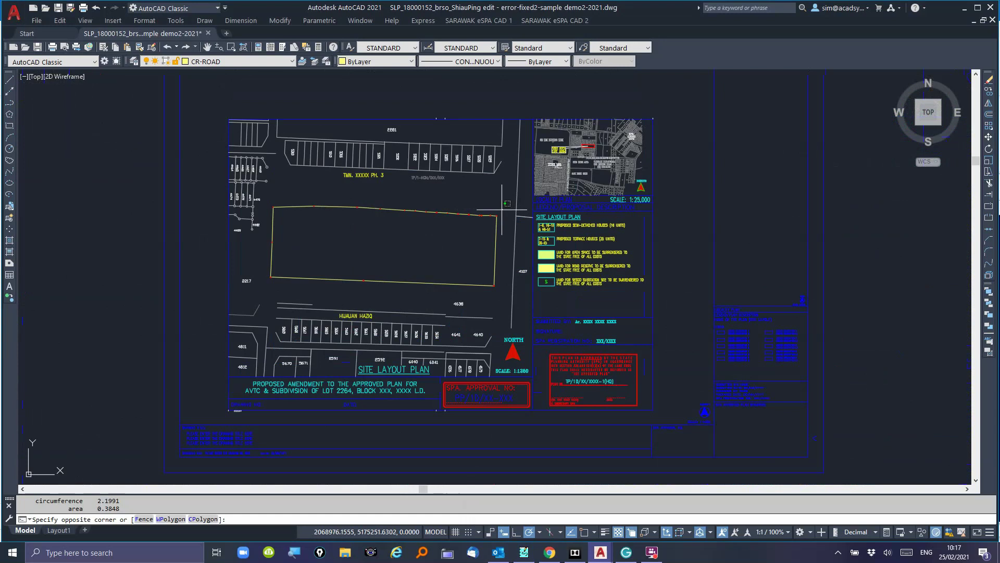
{"action": "left_click", "coordinate": [270, 277]}
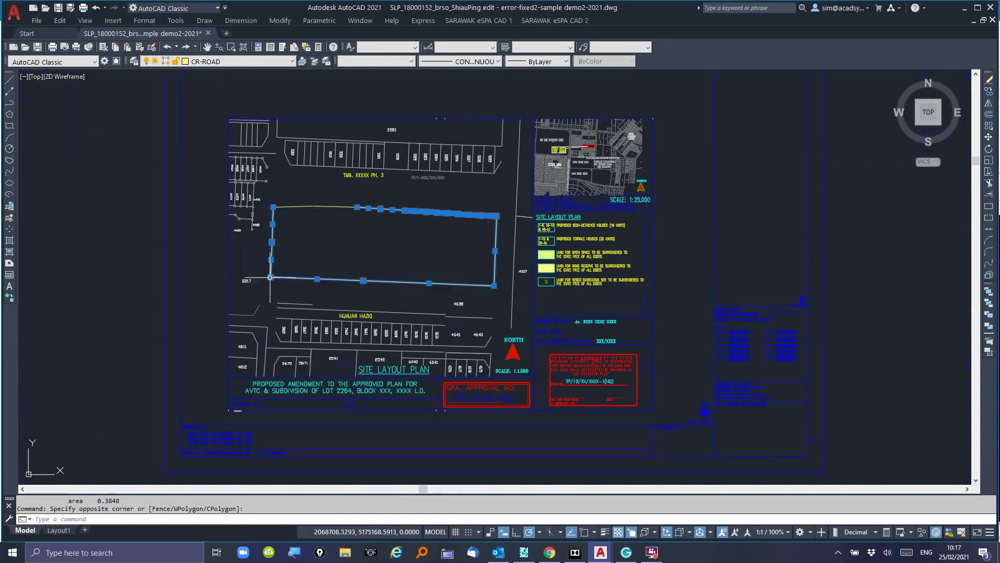
{"action": "left_click", "coordinate": [317, 205]}
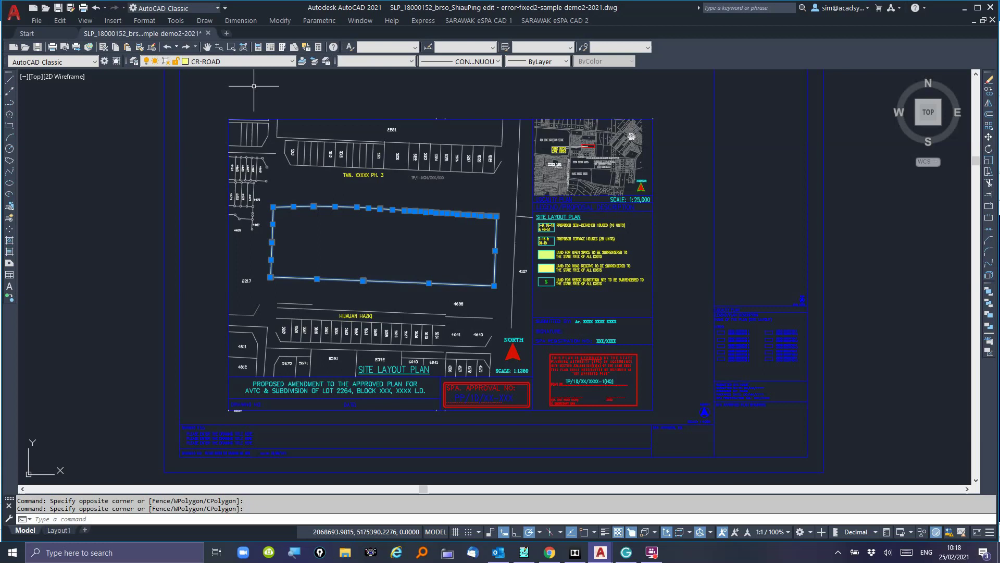
- Move the selected polyline to the Site_Boundary layer and deselect it
{"action": "left_click", "coordinate": [236, 61]}
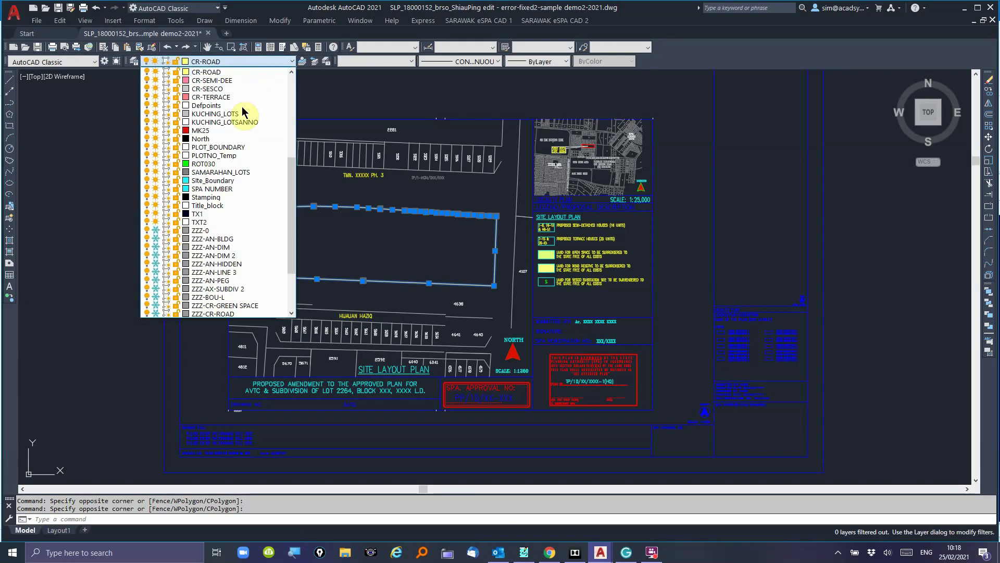
{"action": "left_click", "coordinate": [243, 180]}
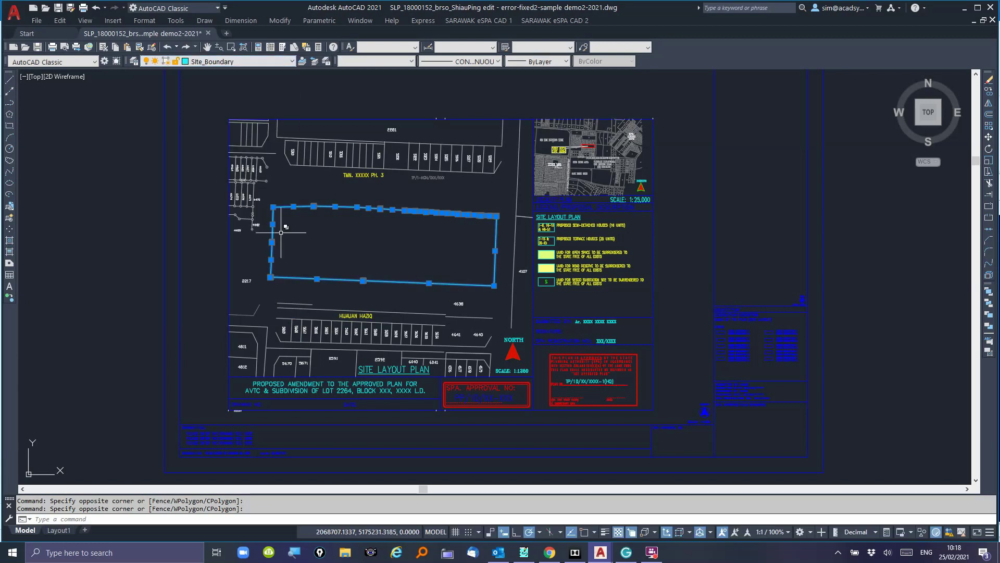
{"action": "scroll", "coordinate": [368, 245], "scroll_direction": "up", "scroll_amount": 4}
{"action": "key", "text": "Escape"}
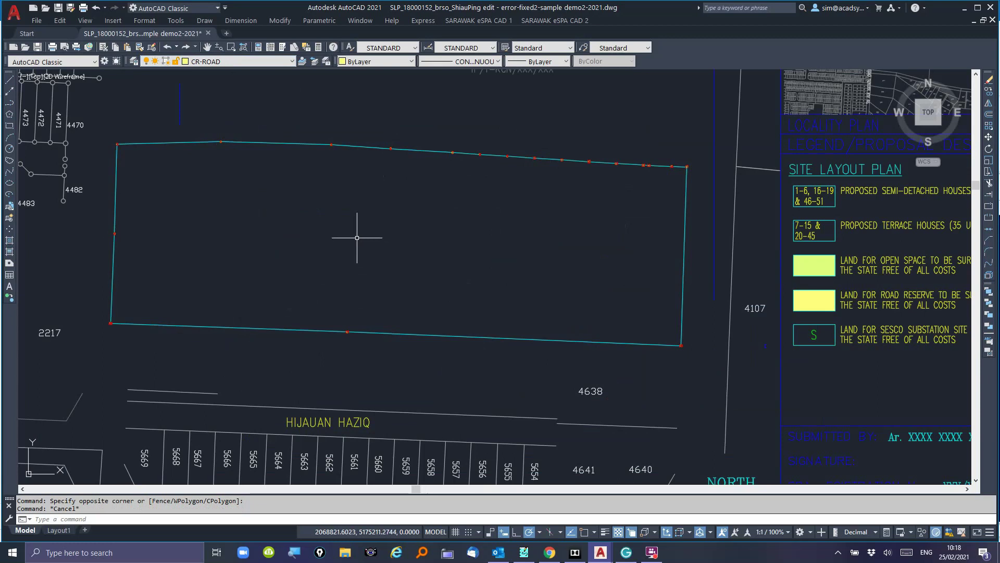
{"action": "scroll", "coordinate": [139, 140], "scroll_direction": "up", "scroll_amount": 5}
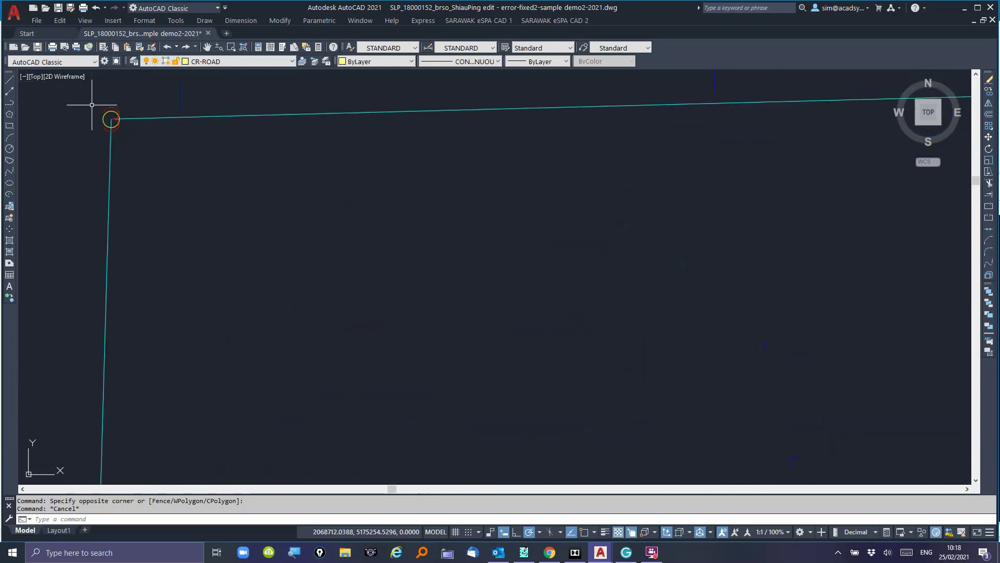
{"action": "scroll", "coordinate": [104, 118], "scroll_direction": "down", "scroll_amount": 6}
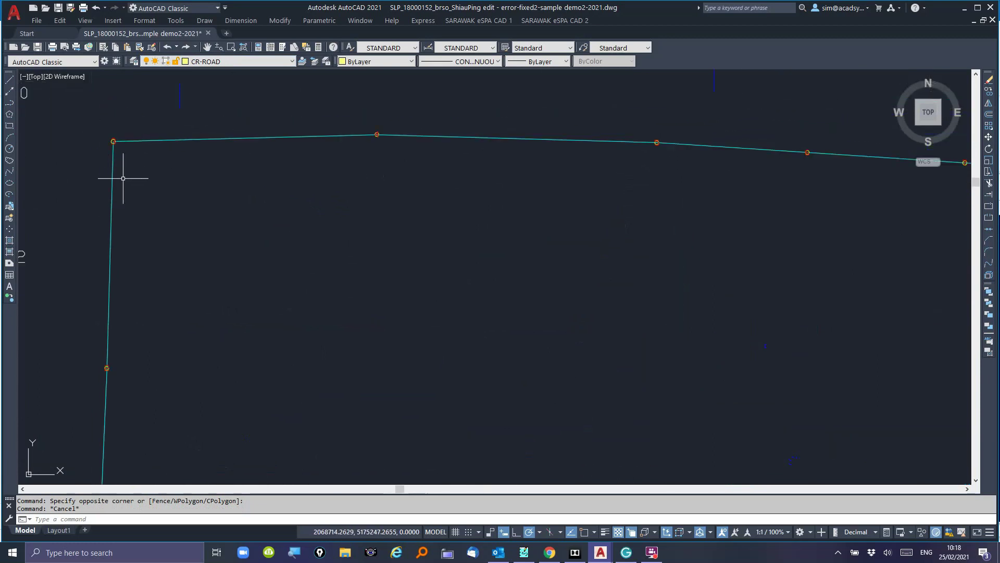
{"action": "scroll", "coordinate": [569, 160], "scroll_direction": "up", "scroll_amount": 2}
{"action": "scroll", "coordinate": [570, 161], "scroll_direction": "up", "scroll_amount": 5}
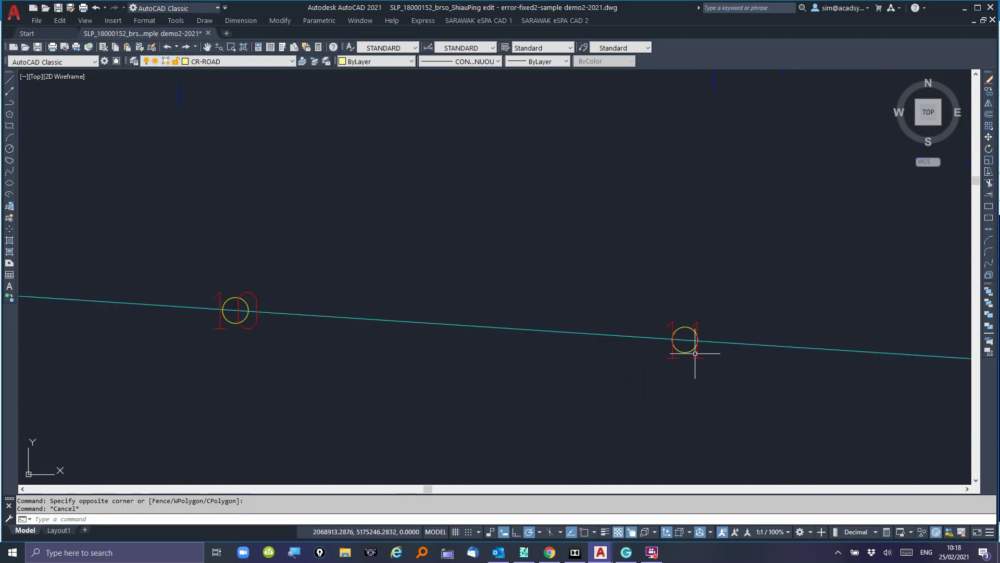
{"action": "scroll", "coordinate": [697, 346], "scroll_direction": "down", "scroll_amount": 4}
{"action": "scroll", "coordinate": [486, 290], "scroll_direction": "down", "scroll_amount": 5}
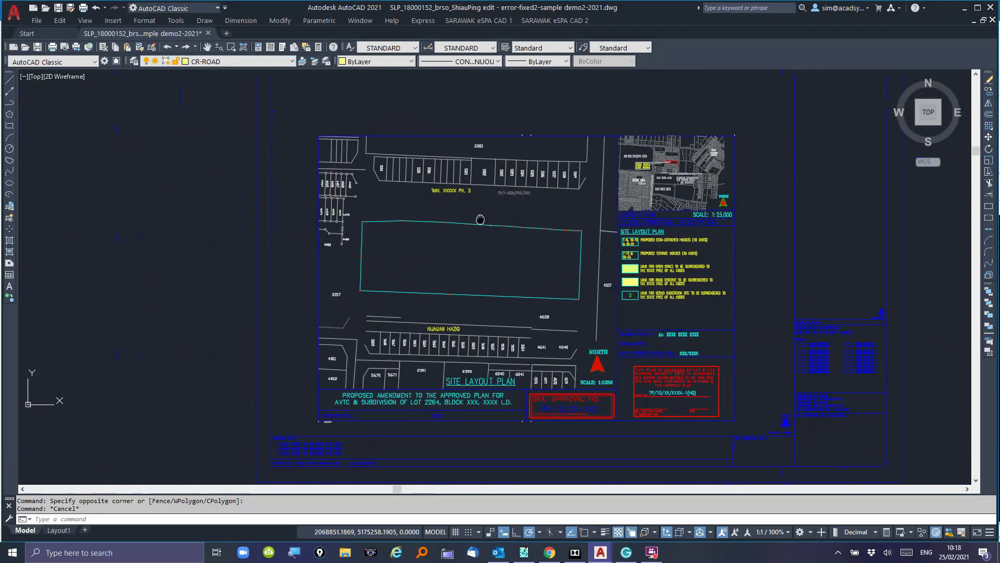
{"action": "scroll", "coordinate": [426, 250], "scroll_direction": "up", "scroll_amount": 1}
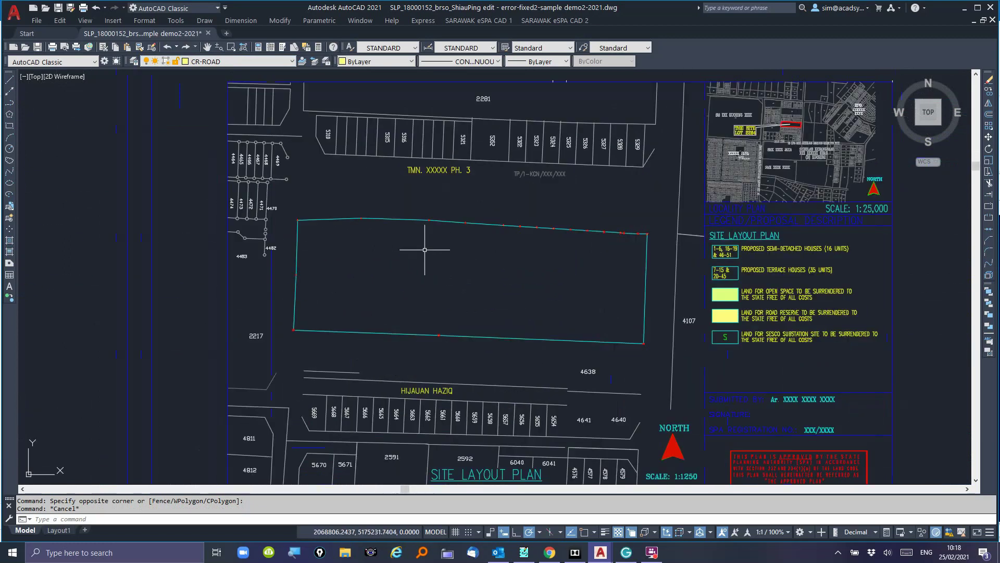